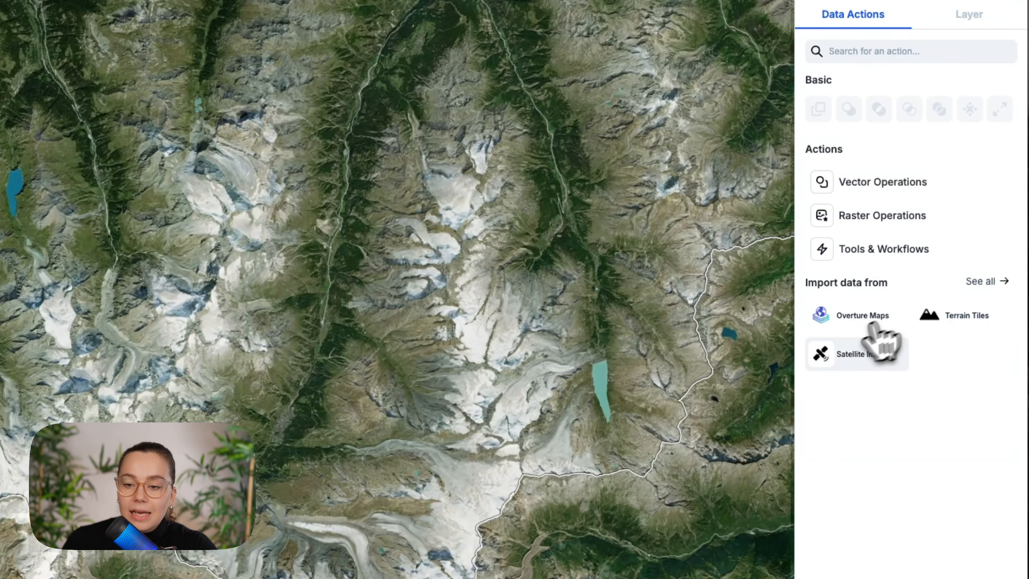
Browse the satellite image collections available for import
{"action": "left_click", "coordinate": [849, 355]}
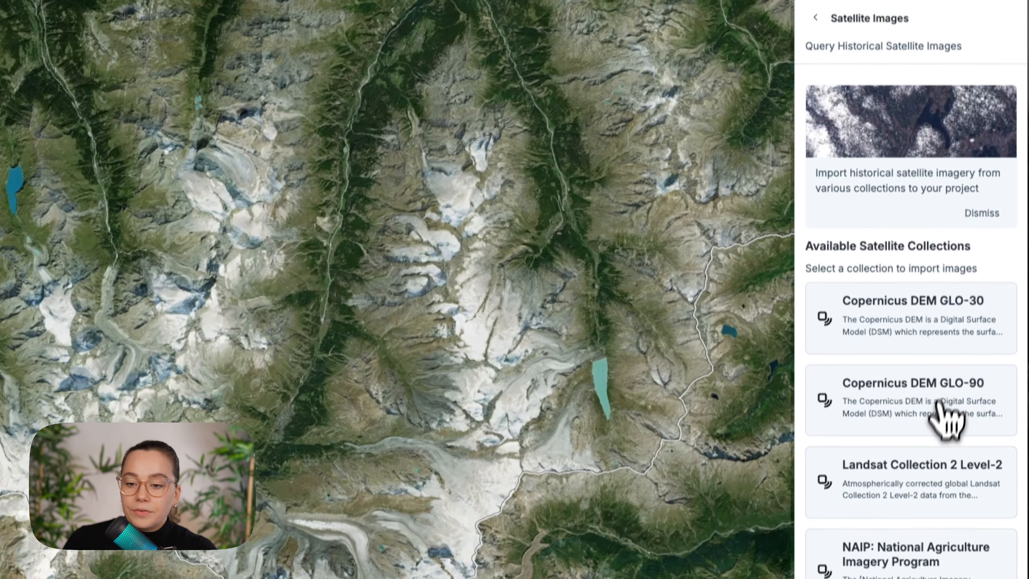
{"action": "scroll", "coordinate": [927, 466], "scroll_direction": "down", "scroll_amount": 5}
{"action": "scroll", "coordinate": [912, 341], "scroll_direction": "up", "scroll_amount": 2}
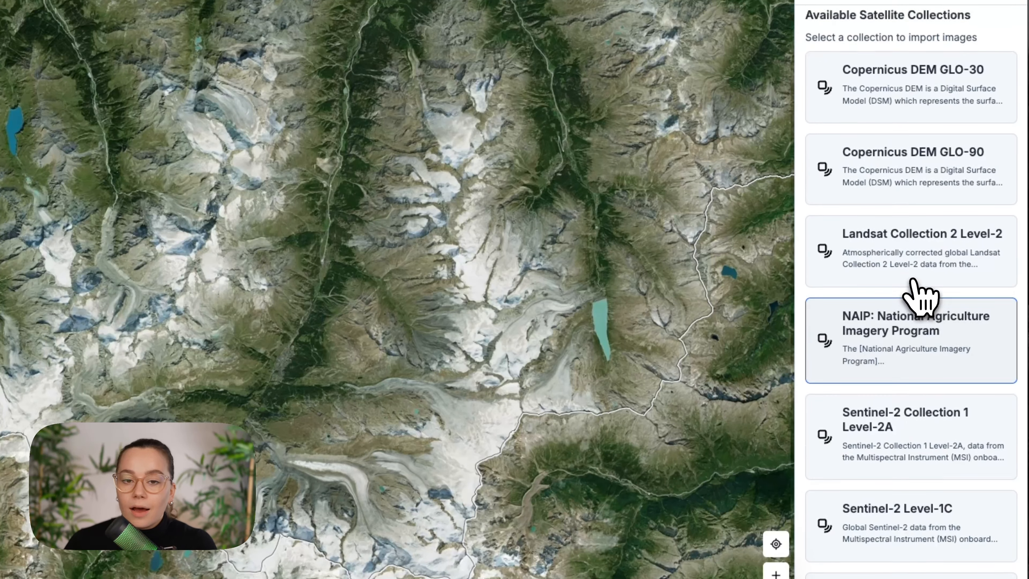
{"action": "scroll", "coordinate": [911, 284], "scroll_direction": "up", "scroll_amount": 2}
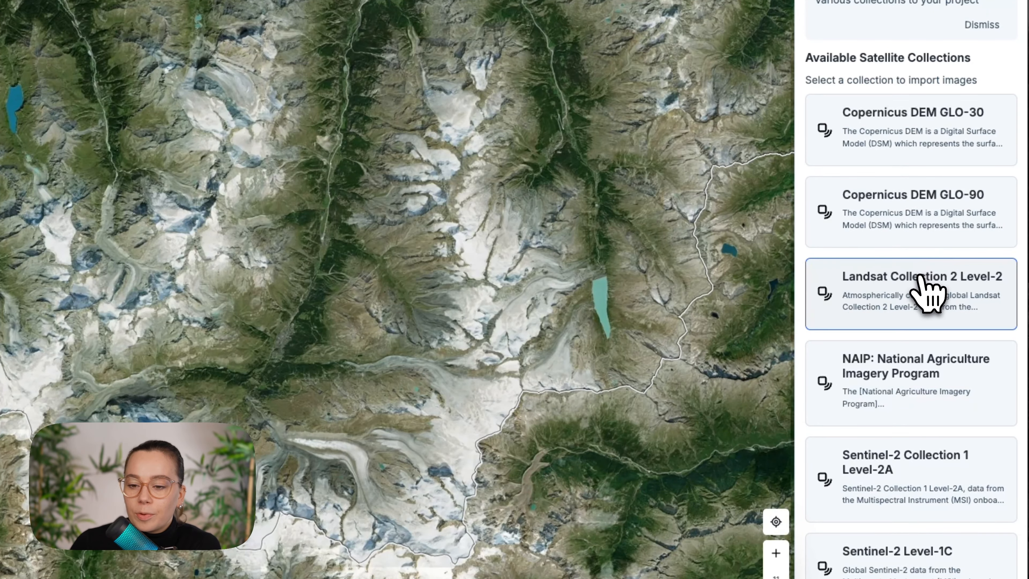
{"action": "scroll", "coordinate": [922, 276], "scroll_direction": "down", "scroll_amount": 3}
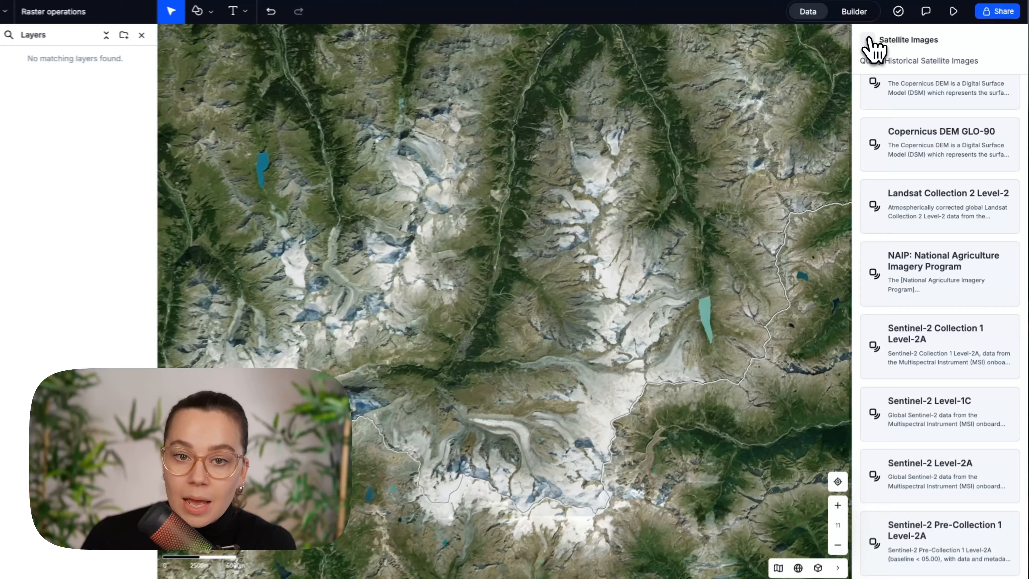
{"action": "left_click", "coordinate": [815, 9]}
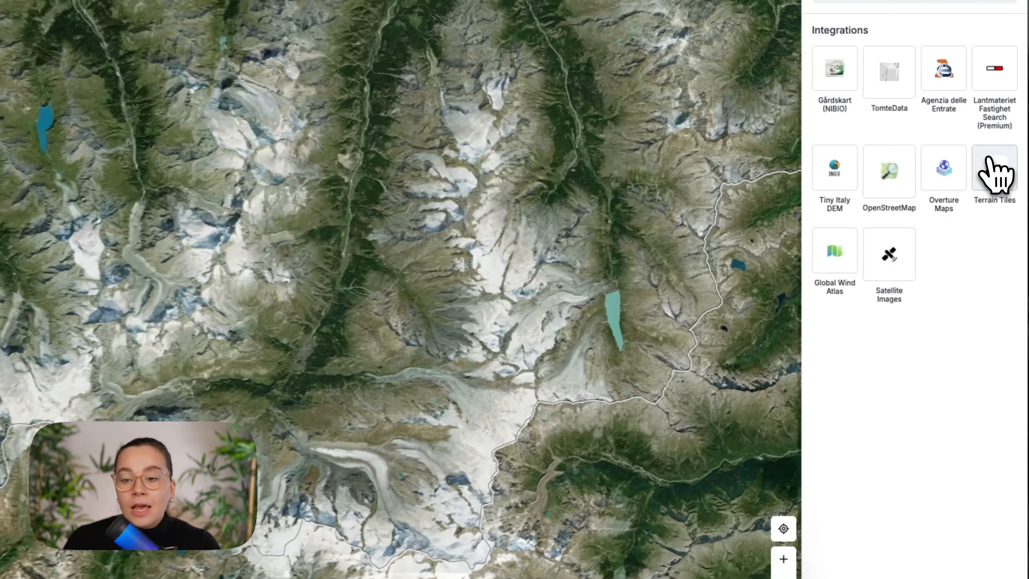
Import a digital elevation model from Terrain Tiles for the current map area, without setting an area of interest
{"action": "left_click", "coordinate": [1000, 194]}
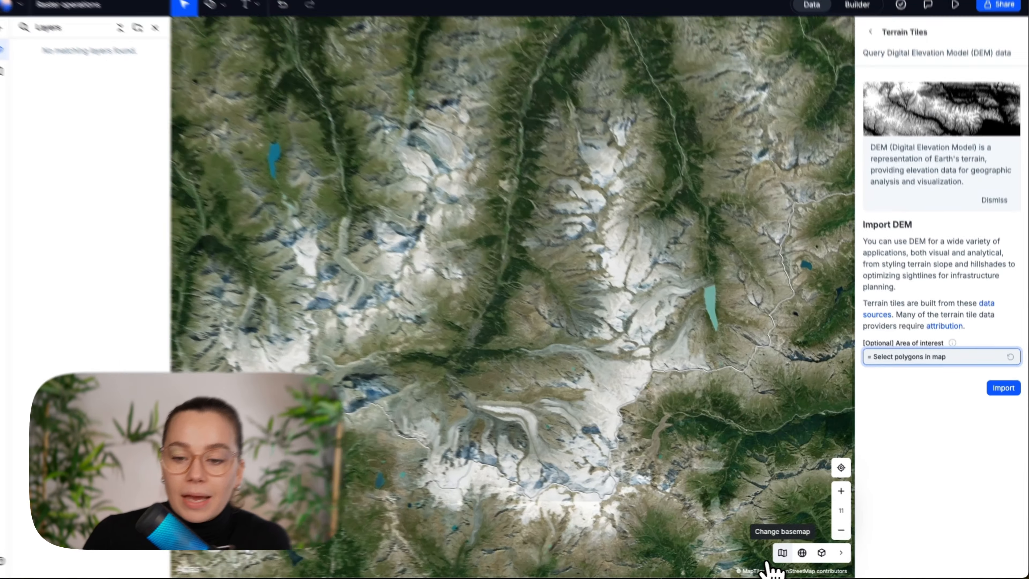
{"action": "left_click", "coordinate": [785, 553]}
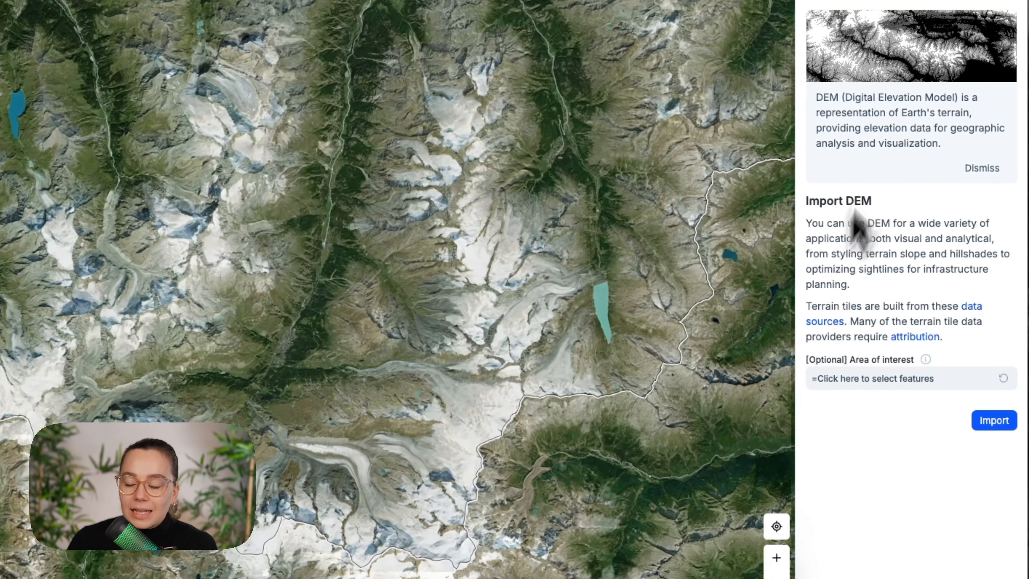
{"action": "left_click", "coordinate": [988, 424]}
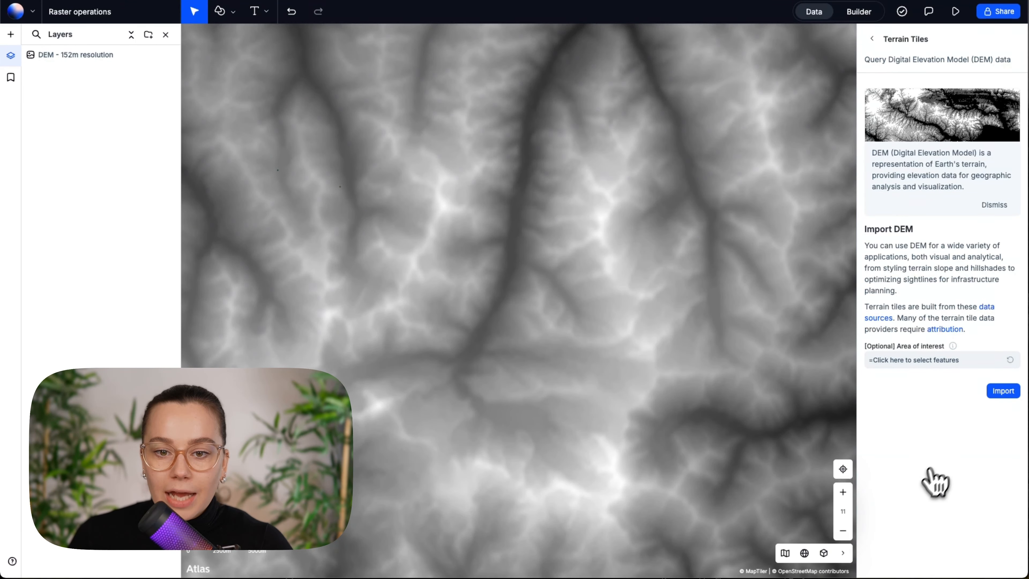
{"action": "scroll", "coordinate": [725, 357], "scroll_direction": "down", "scroll_amount": 5}
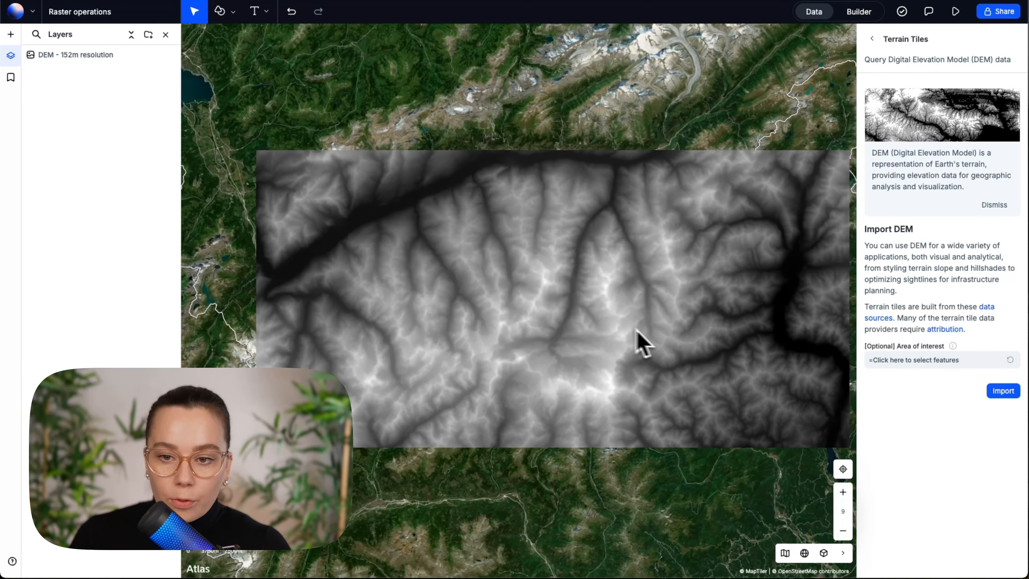
{"action": "left_click_drag", "start_coordinate": [683, 331], "coordinate": [643, 332]}
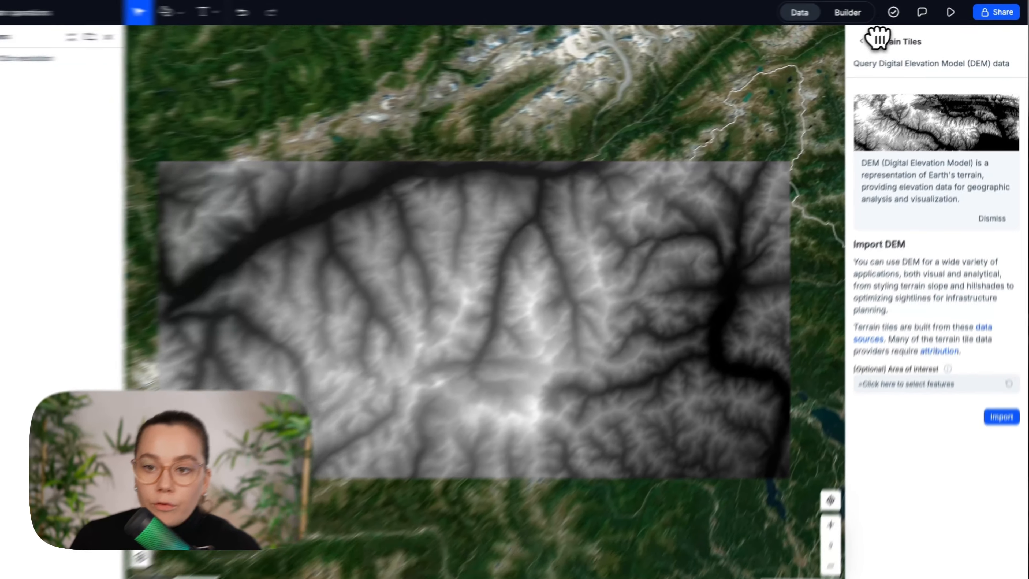
Look through the available raster operations, including the terrain analysis tools
{"action": "left_click", "coordinate": [871, 39]}
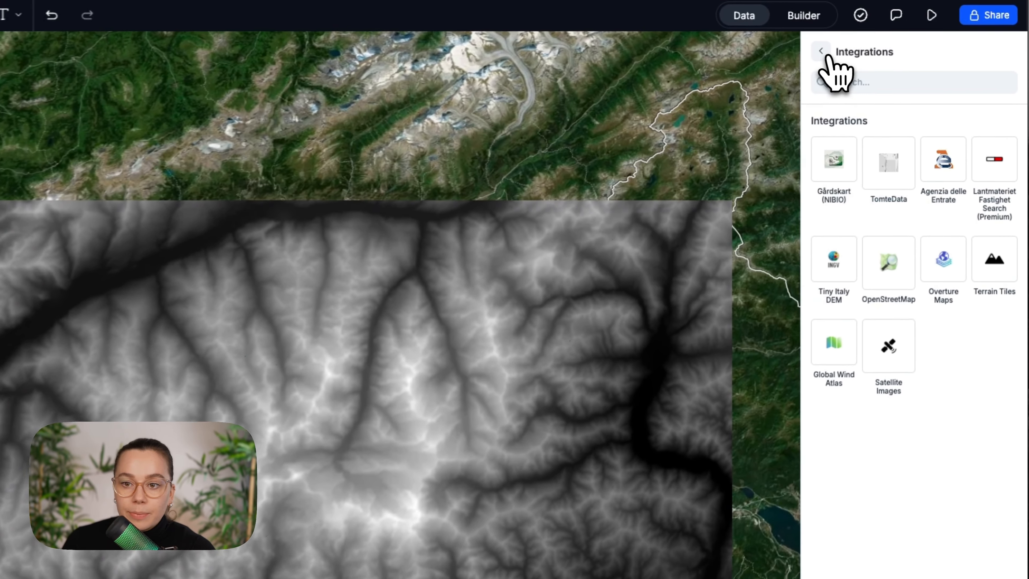
{"action": "left_click", "coordinate": [872, 39]}
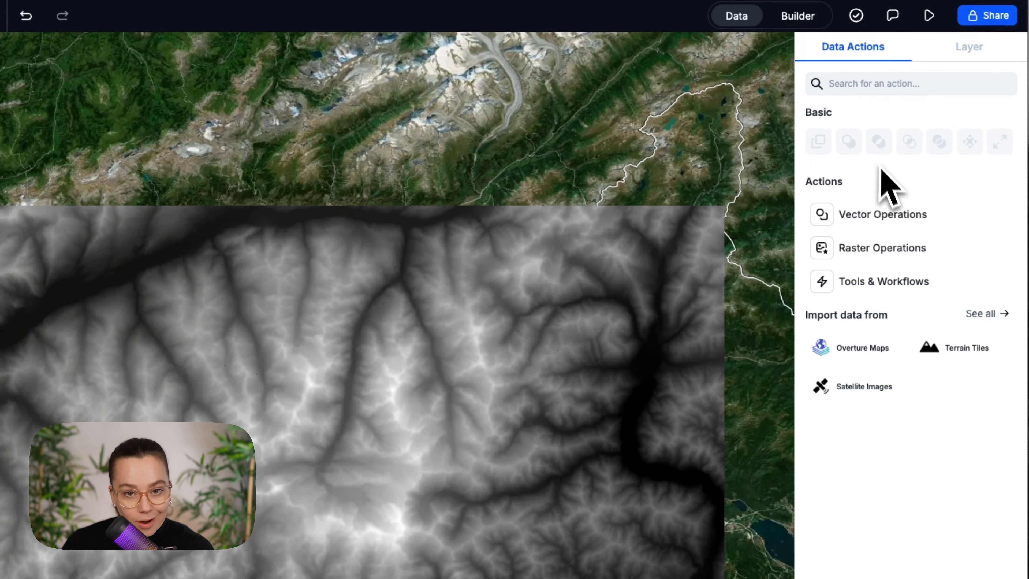
{"action": "left_click", "coordinate": [898, 246]}
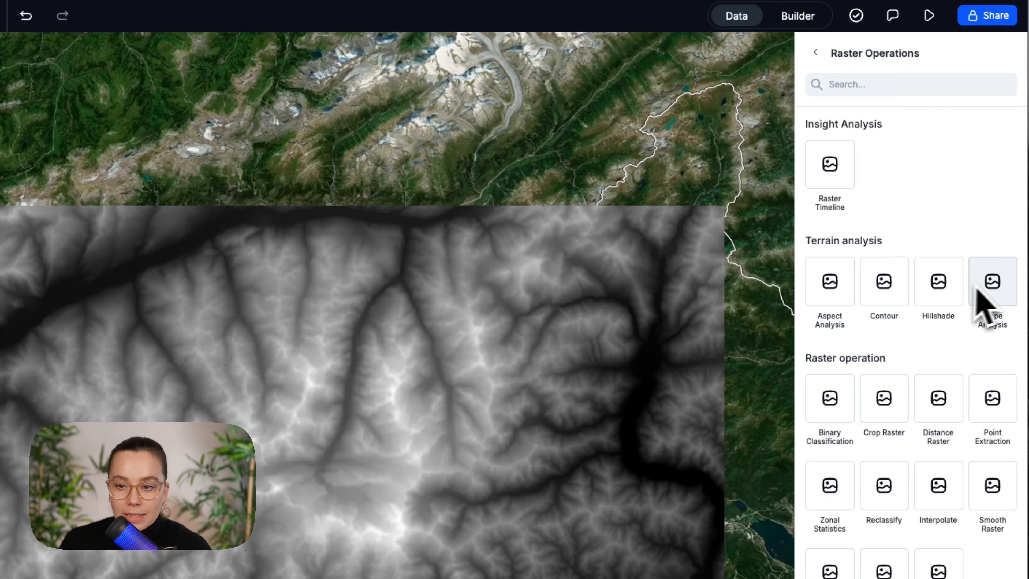
{"action": "left_click", "coordinate": [815, 53]}
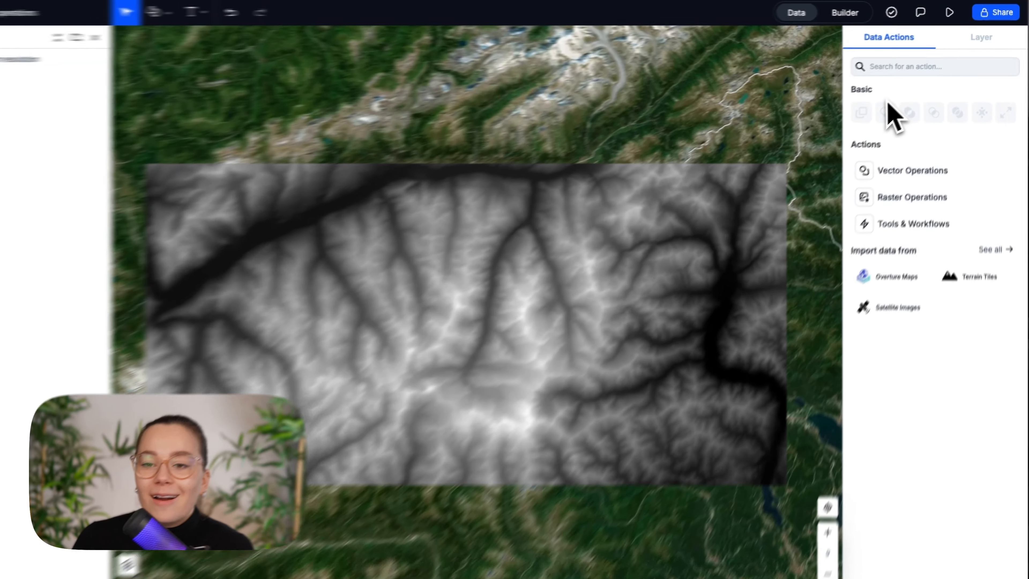
Run a Slope Analysis on the DEM - 152m resolution layer with Percent as the output units
{"action": "left_click", "coordinate": [931, 198]}
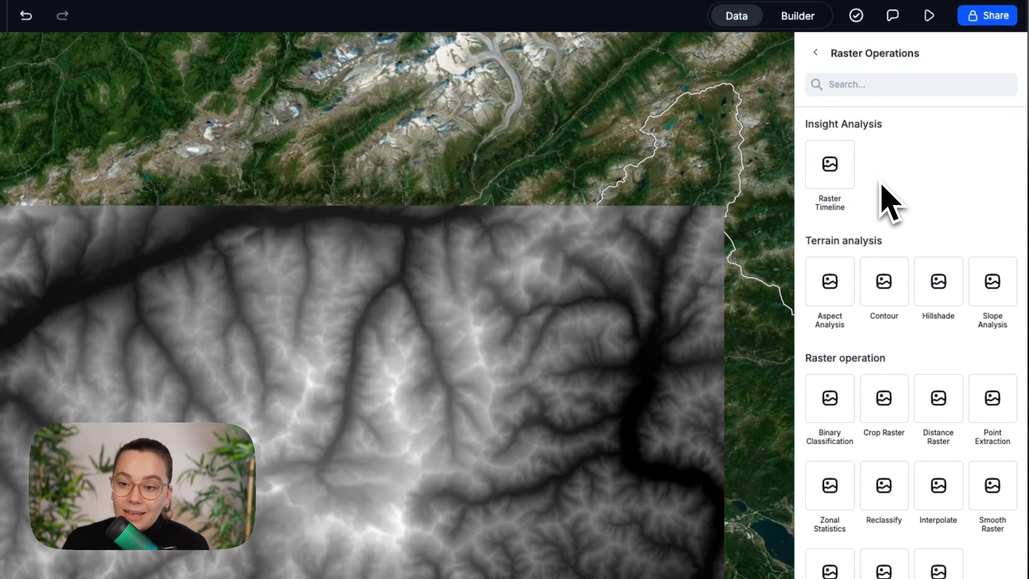
{"action": "left_click", "coordinate": [985, 282]}
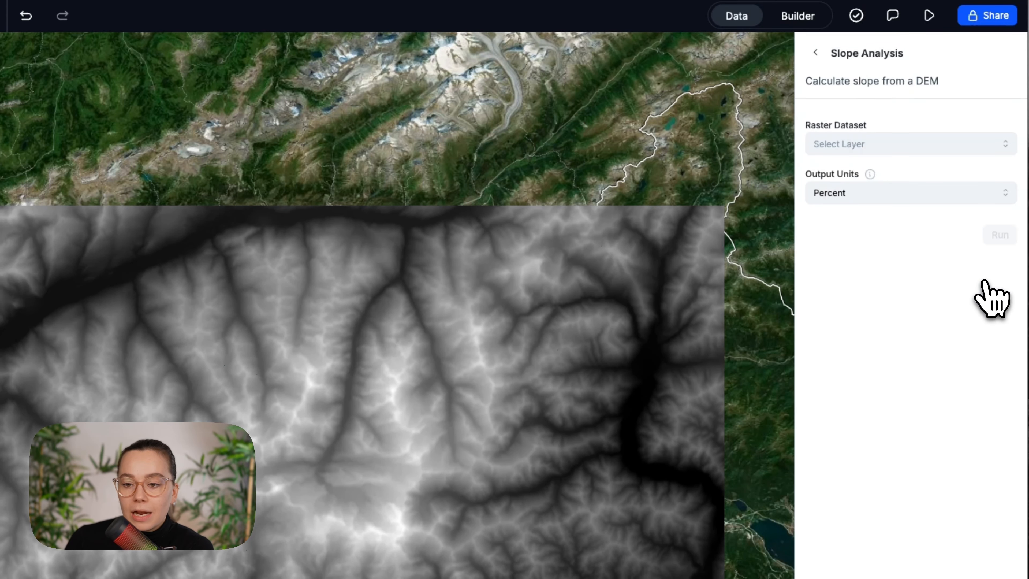
{"action": "left_click", "coordinate": [887, 142]}
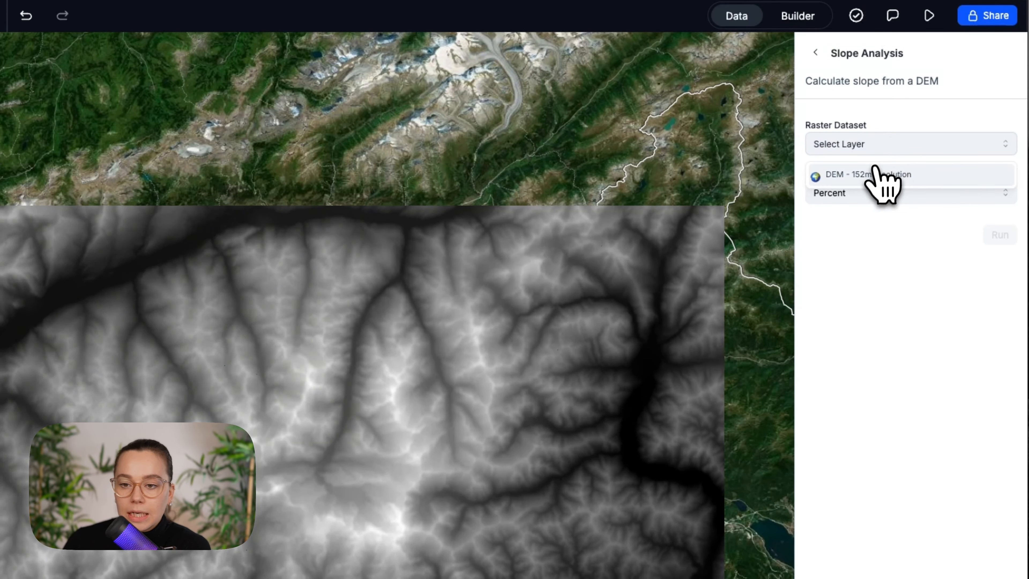
{"action": "left_click", "coordinate": [880, 175]}
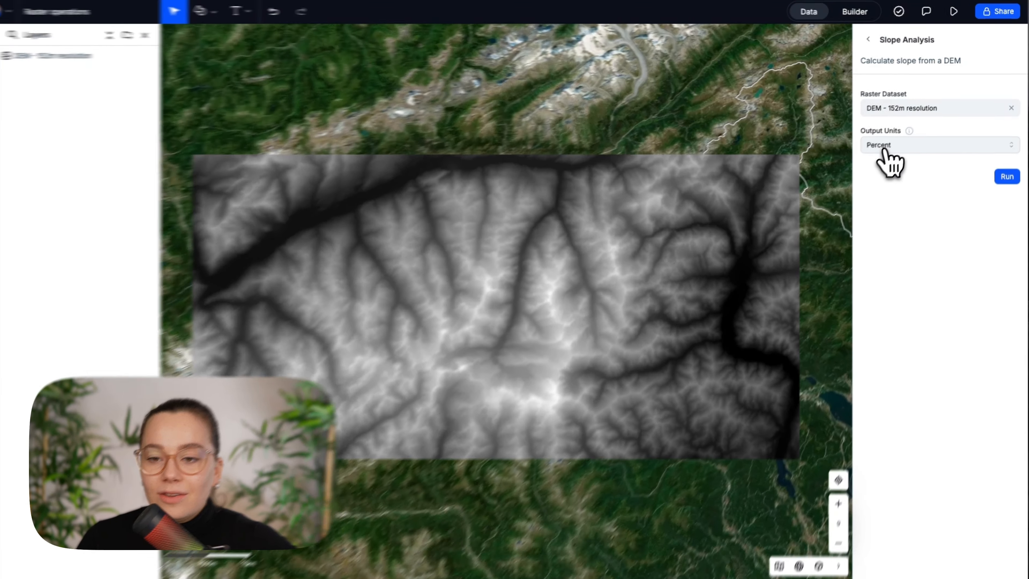
{"action": "left_click", "coordinate": [888, 142]}
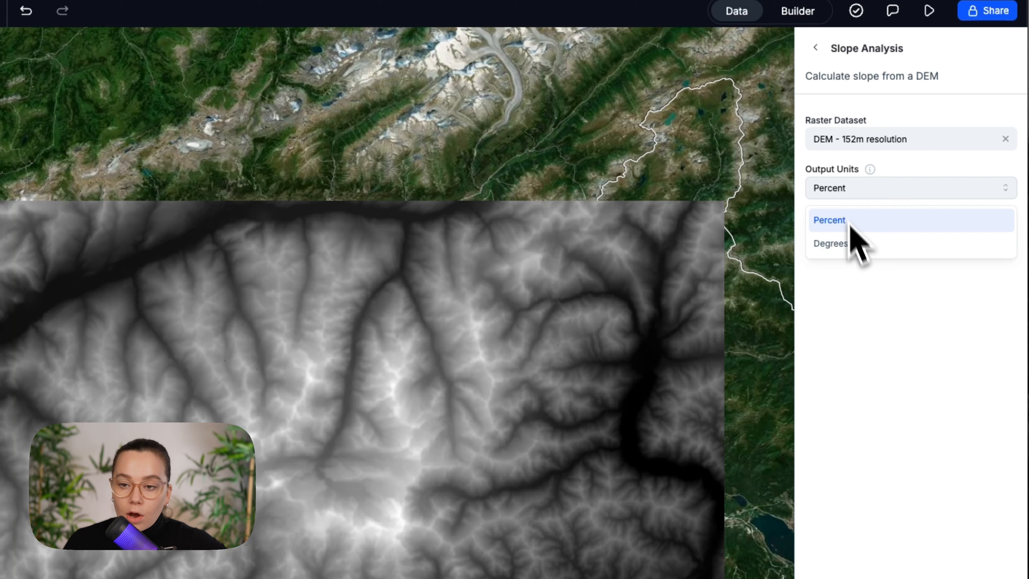
{"action": "left_click", "coordinate": [886, 268]}
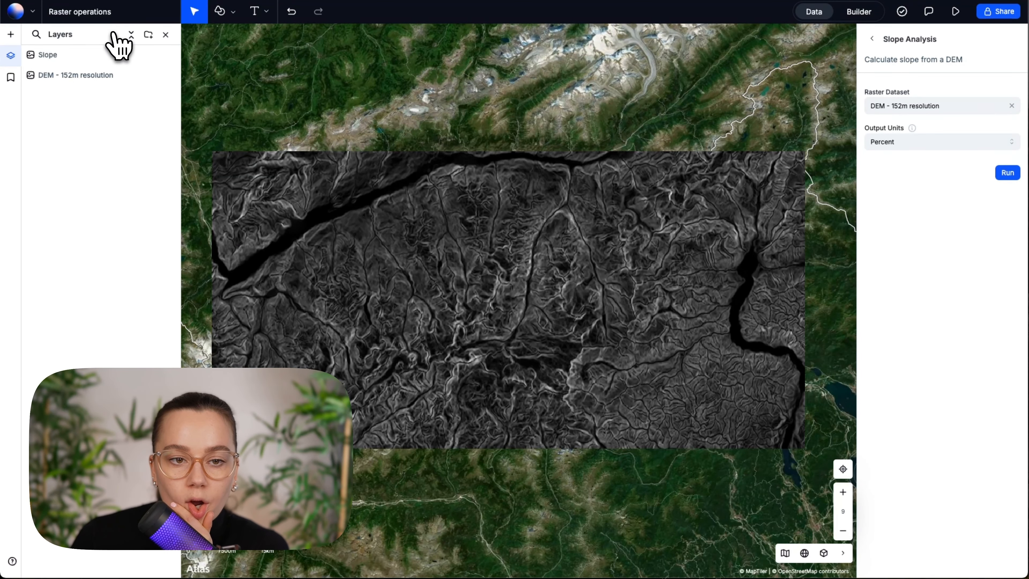
Change the Slope layer's visualization from Image to Color Range
{"action": "left_click", "coordinate": [90, 51]}
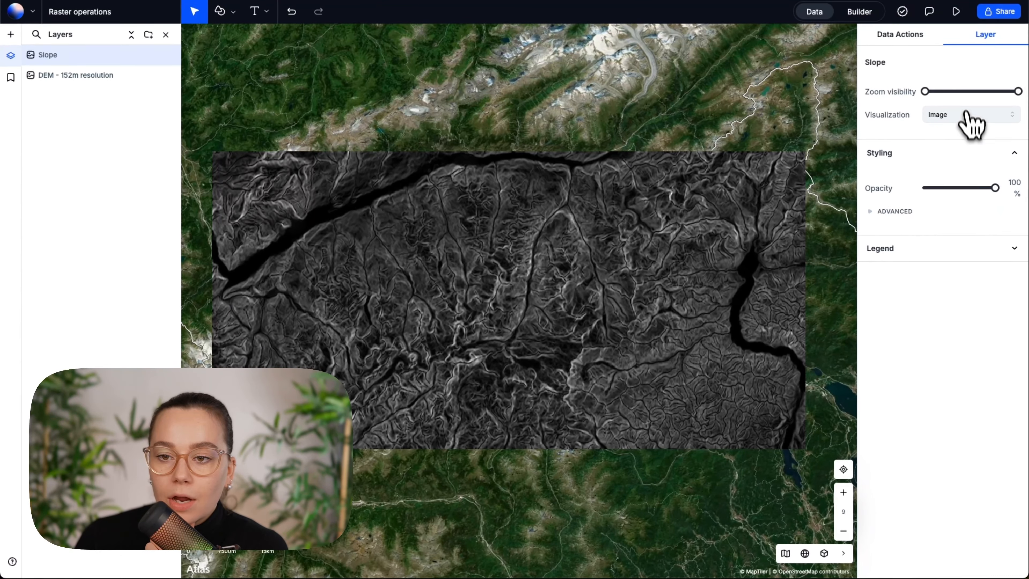
{"action": "left_click", "coordinate": [1011, 122]}
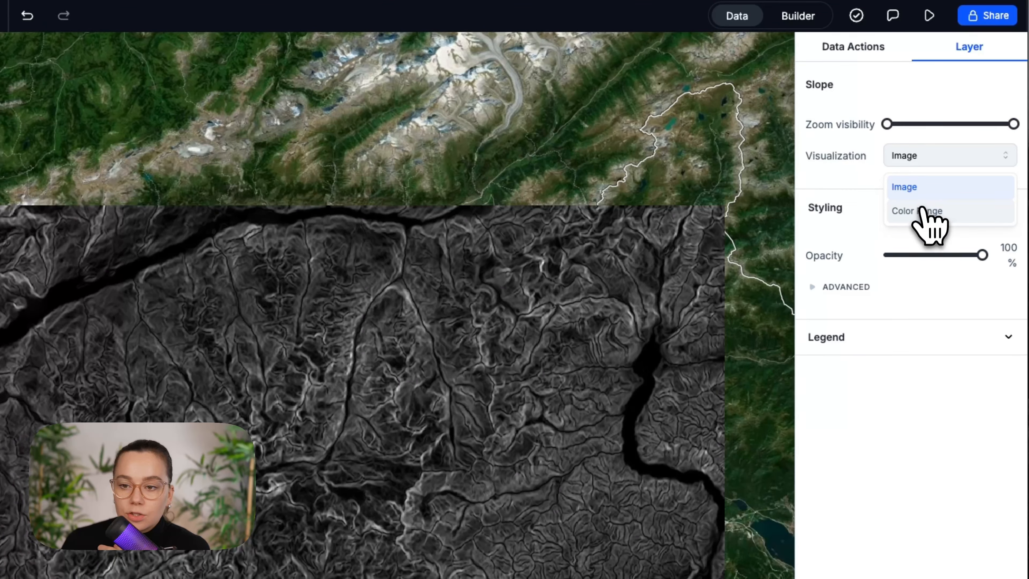
{"action": "left_click", "coordinate": [927, 210]}
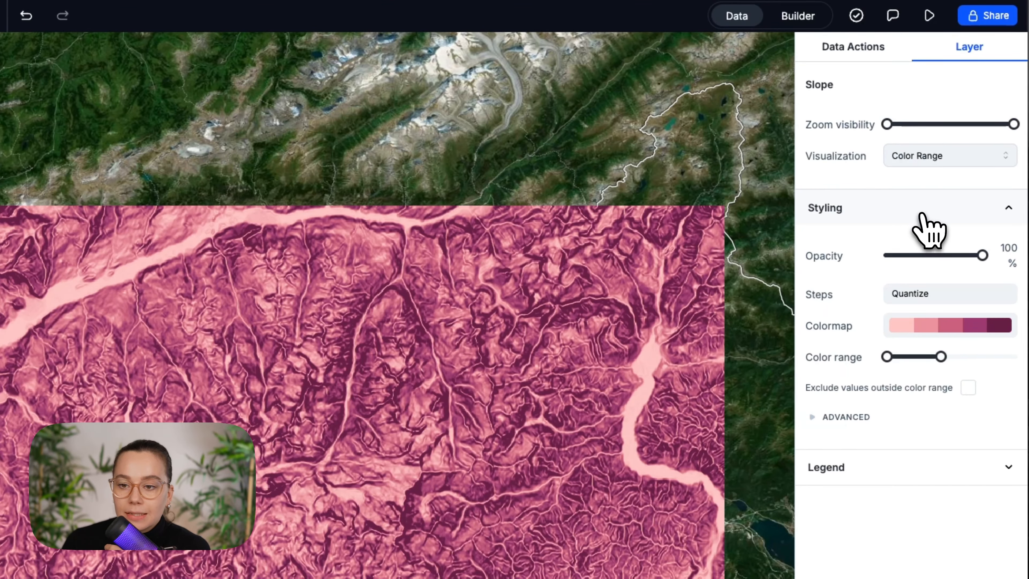
{"action": "scroll", "coordinate": [523, 275], "scroll_direction": "up", "scroll_amount": 3}
{"action": "scroll", "coordinate": [523, 274], "scroll_direction": "down", "scroll_amount": 5}
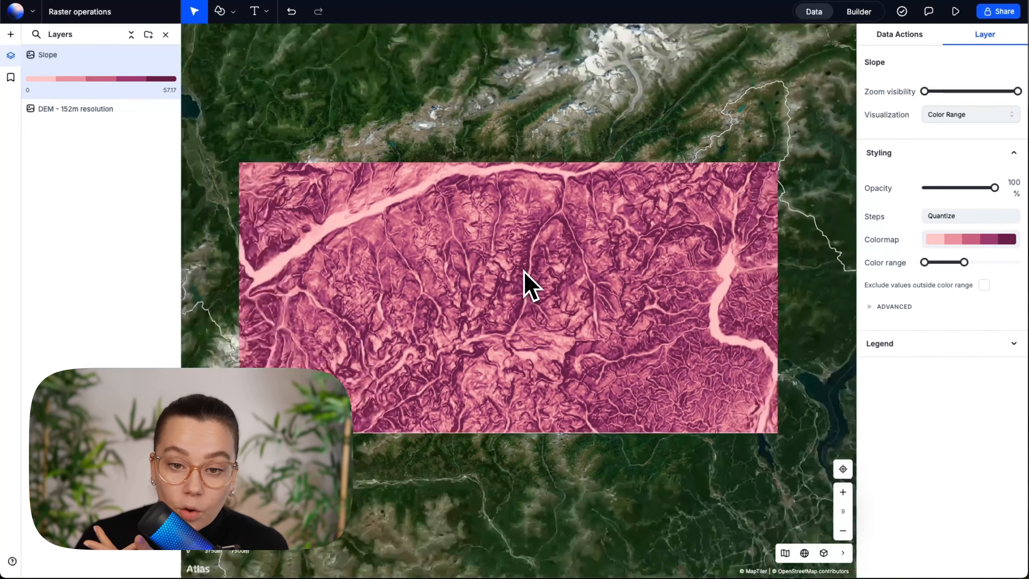
{"action": "scroll", "coordinate": [523, 274], "scroll_direction": "up", "scroll_amount": 1}
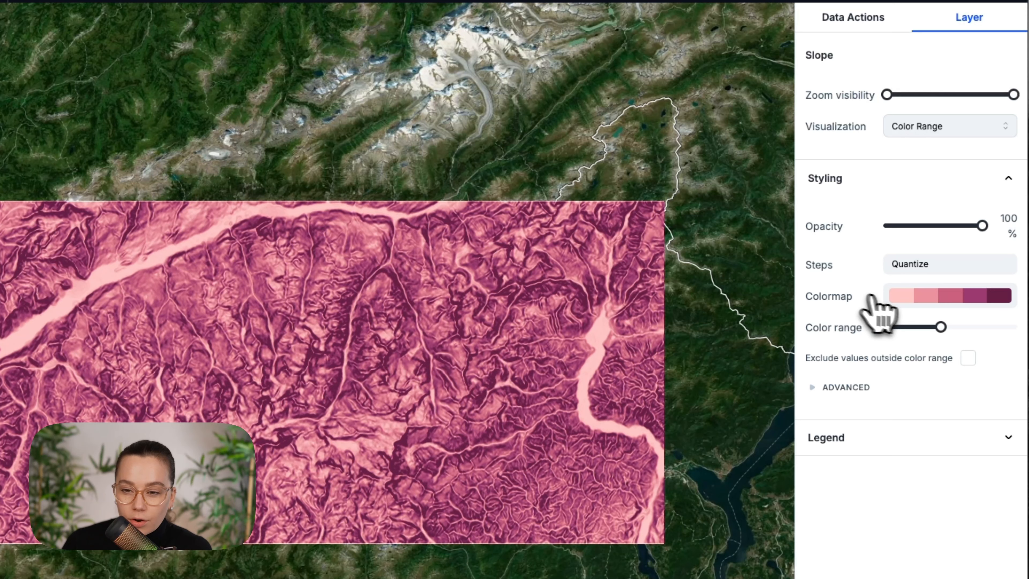
Apply the reversed blue-yellow-red diverging colormap to the Slope layer and lower its color range maximum to 39.69
{"action": "left_click", "coordinate": [936, 241]}
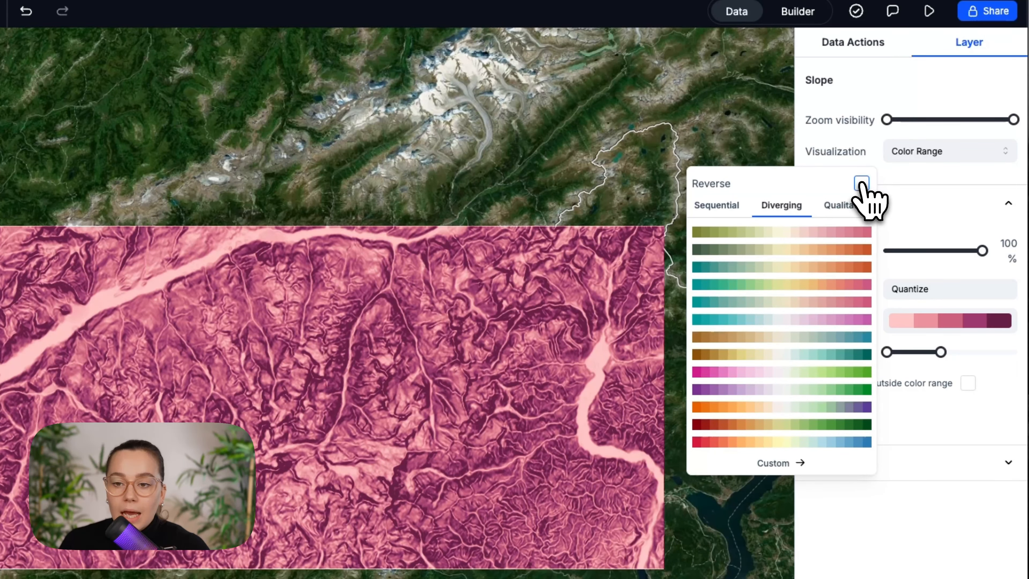
{"action": "left_click", "coordinate": [860, 158]}
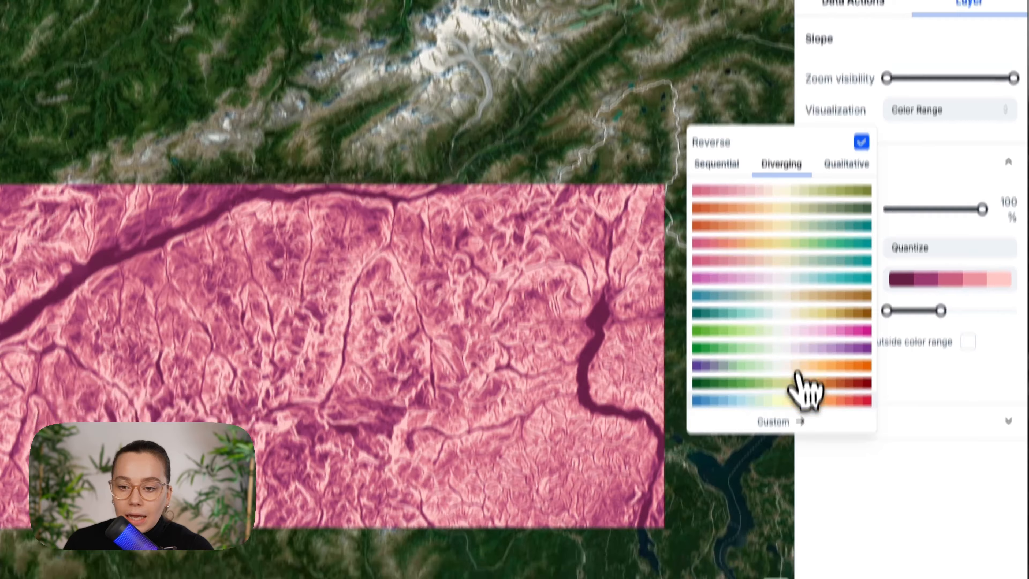
{"action": "left_click", "coordinate": [797, 441]}
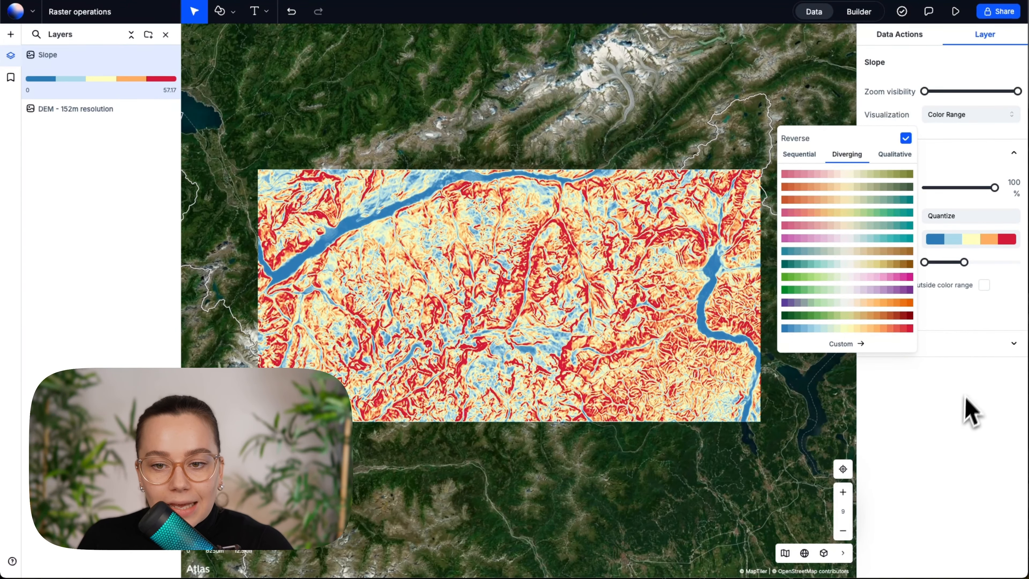
{"action": "left_click", "coordinate": [949, 429]}
{"action": "mouse_move", "coordinate": [964, 262]}
{"action": "left_mouse_down"}
{"action": "mouse_move", "coordinate": [897, 274]}
{"action": "mouse_move", "coordinate": [1008, 266]}
{"action": "mouse_move", "coordinate": [952, 264]}
{"action": "left_mouse_up"}
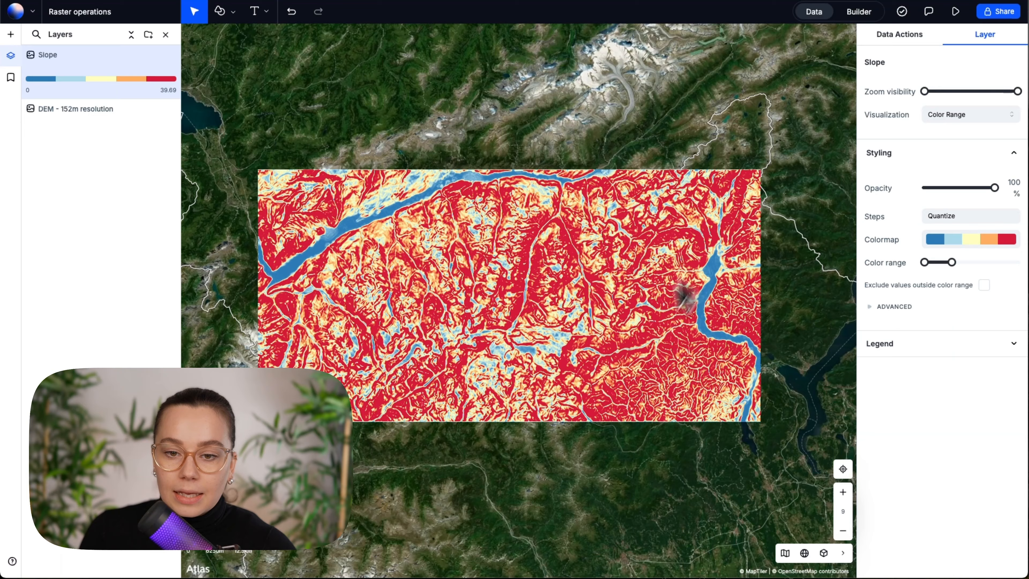
{"action": "scroll", "coordinate": [602, 367], "scroll_direction": "up", "scroll_amount": 5}
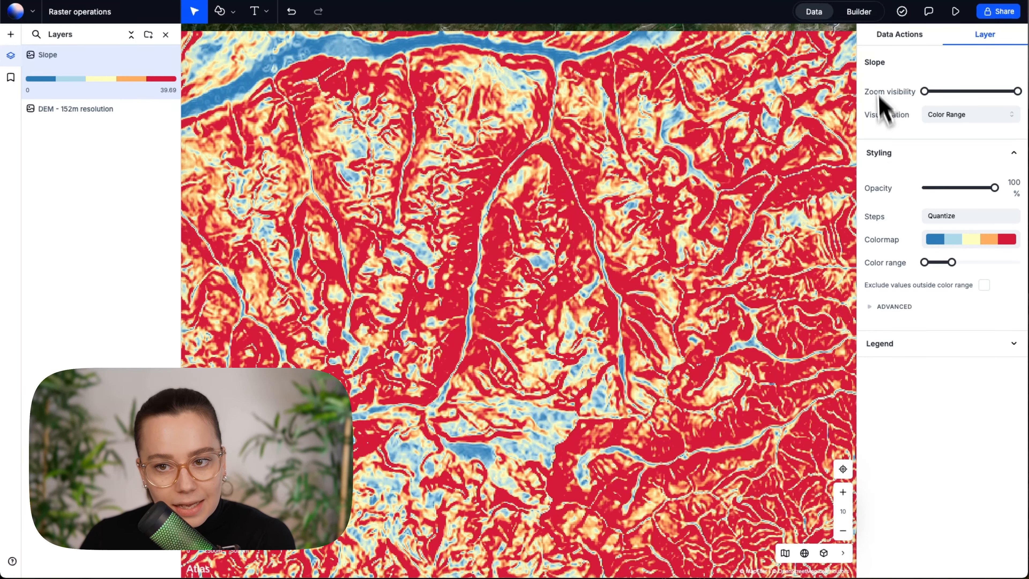
Hide the Slope layer and generate contour lines from the DEM - 152m resolution raster with a resolution of 10 m
{"action": "left_click", "coordinate": [887, 44]}
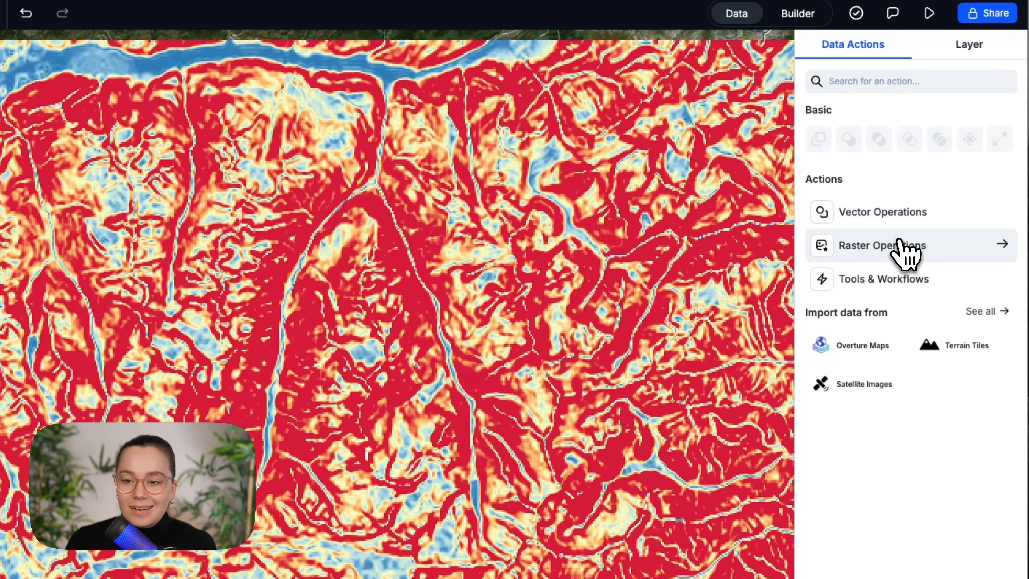
{"action": "left_click", "coordinate": [898, 244]}
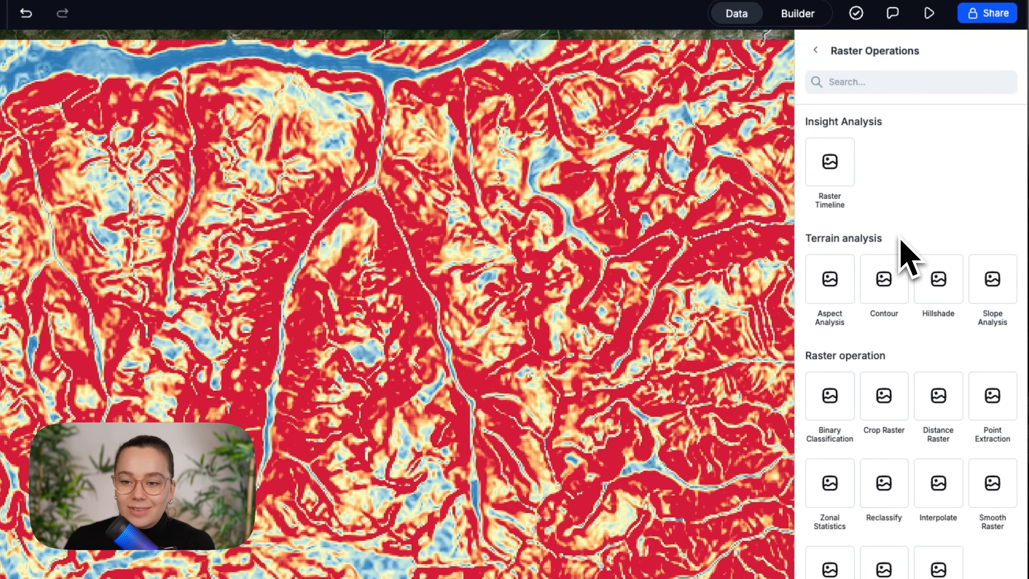
{"action": "left_click", "coordinate": [891, 273]}
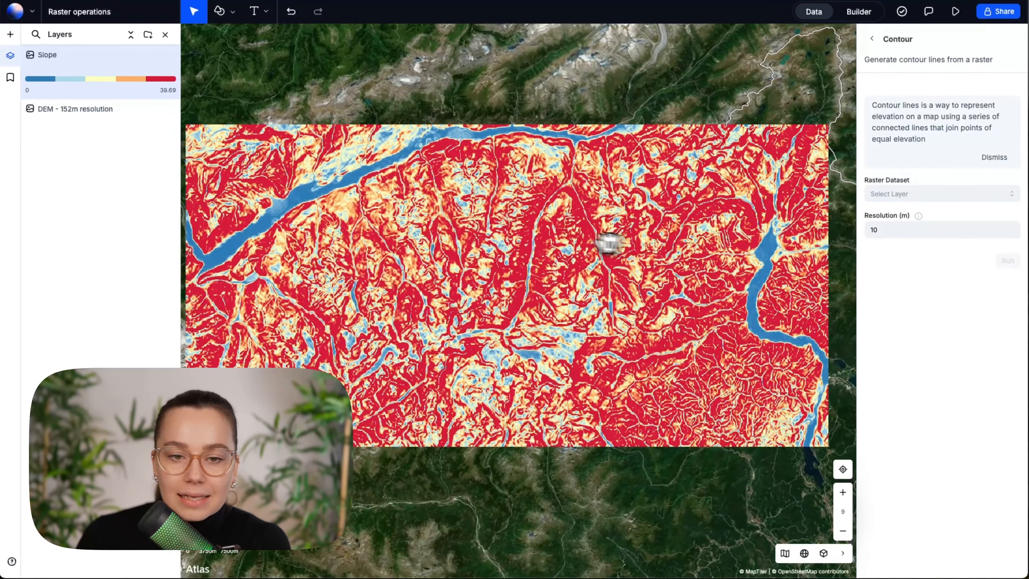
{"action": "left_click_drag", "start_coordinate": [610, 243], "coordinate": [623, 243]}
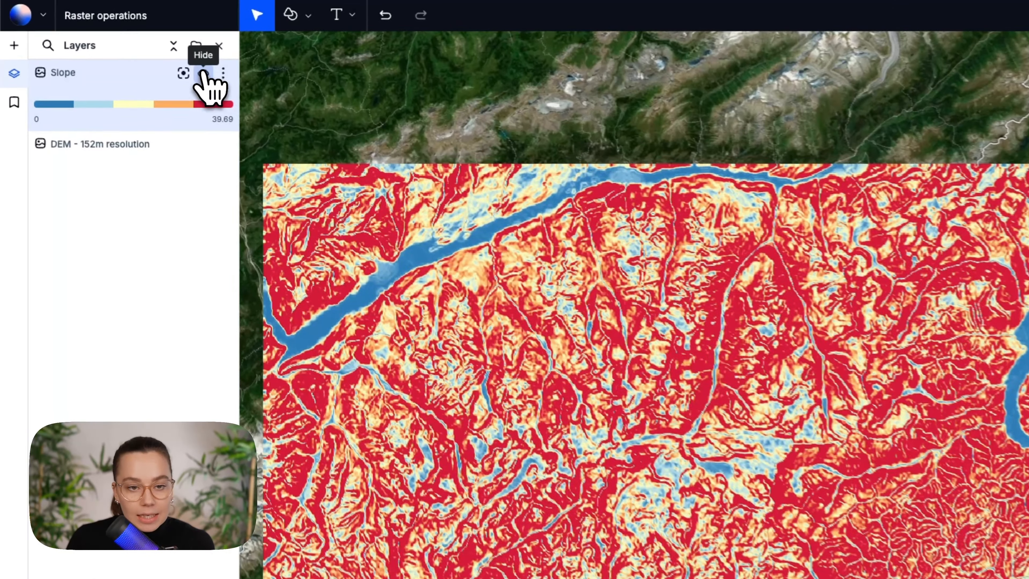
{"action": "left_click", "coordinate": [159, 54]}
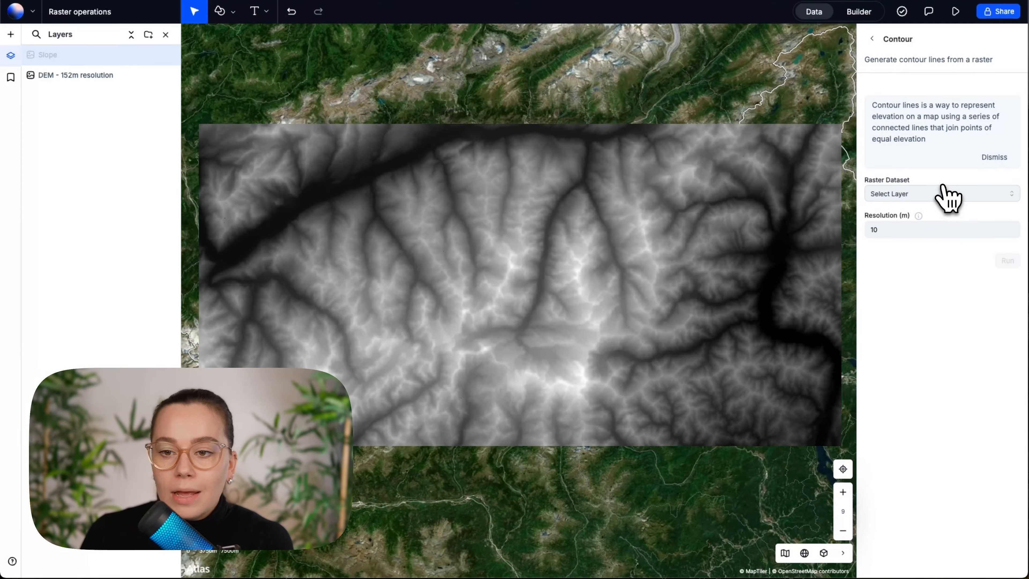
{"action": "left_click", "coordinate": [972, 201]}
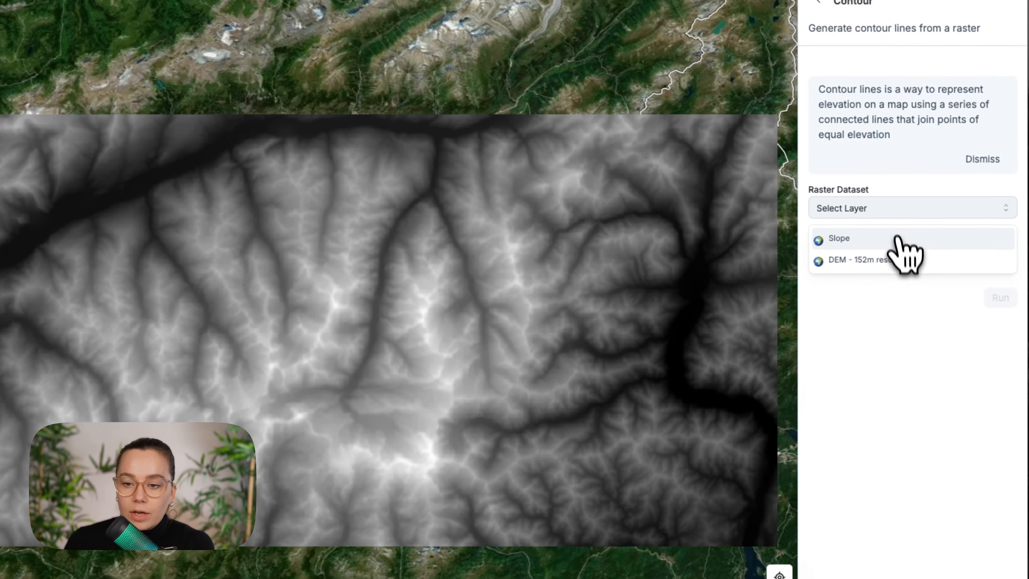
{"action": "left_click", "coordinate": [912, 247]}
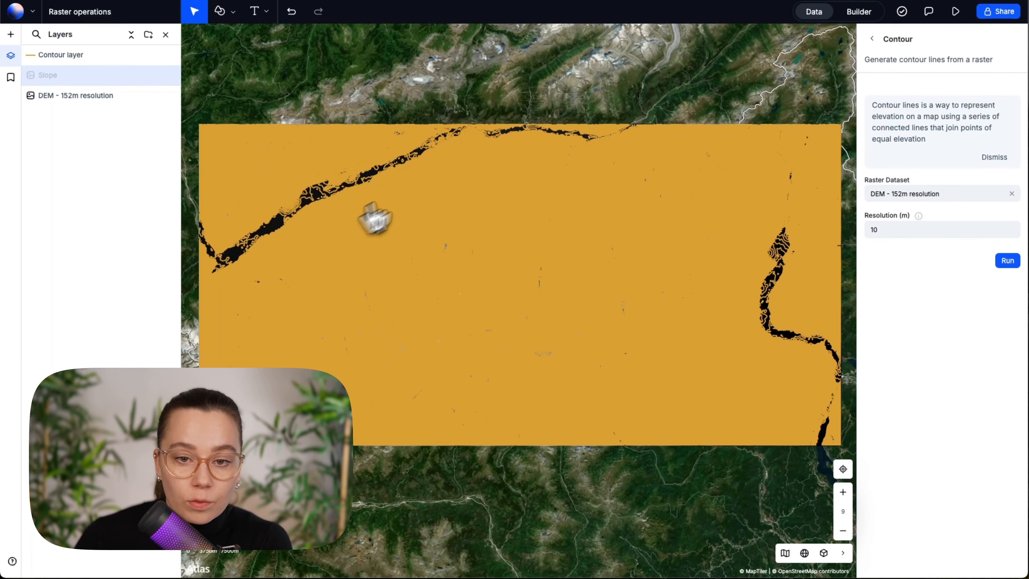
Style the Contour layer's outline with colors based on the elev field
{"action": "scroll", "coordinate": [271, 239], "scroll_direction": "up", "scroll_amount": 5}
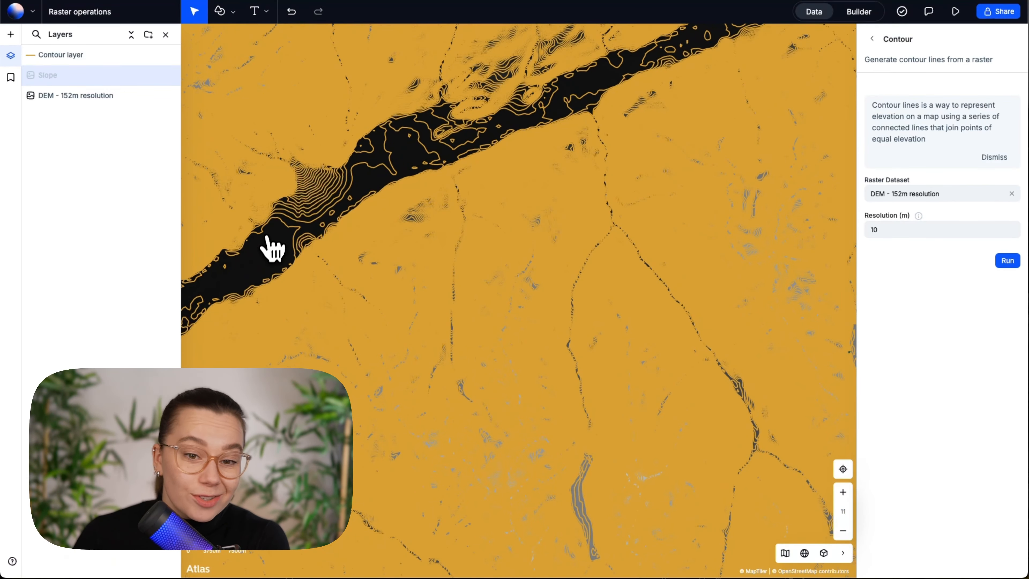
{"action": "scroll", "coordinate": [270, 248], "scroll_direction": "down", "scroll_amount": 5}
{"action": "left_click_drag", "start_coordinate": [270, 248], "coordinate": [457, 329]}
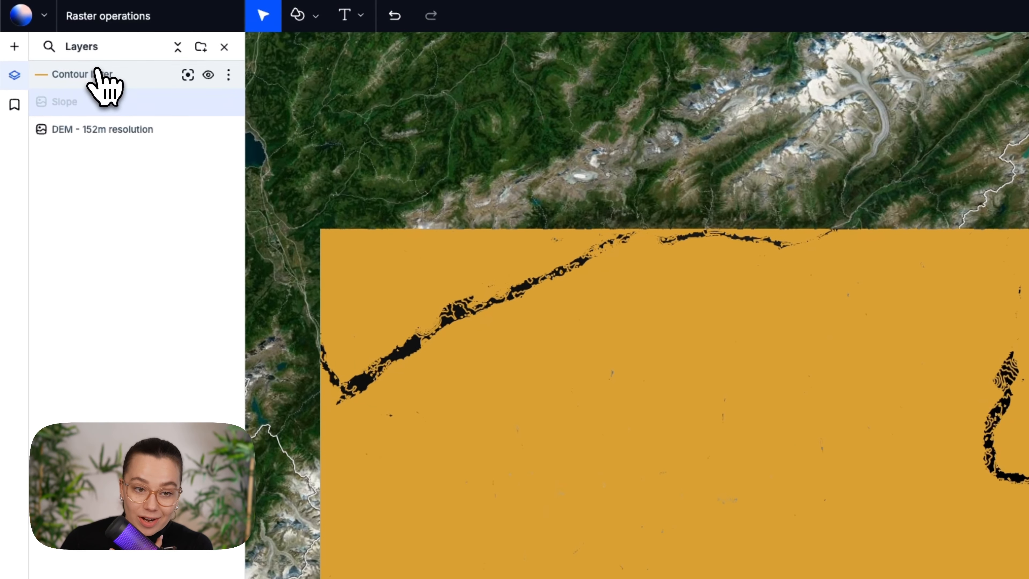
{"action": "left_click", "coordinate": [98, 74]}
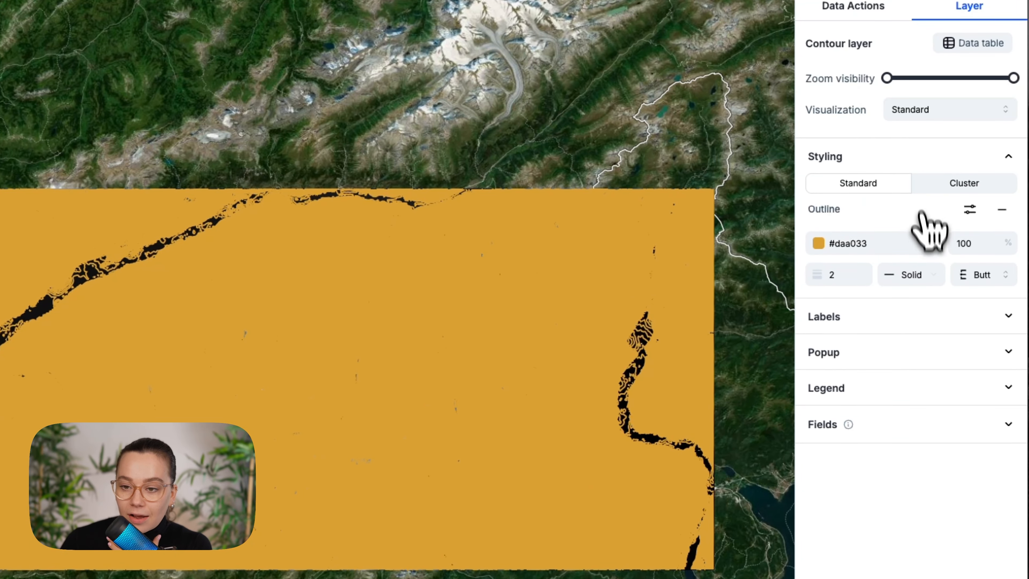
{"action": "left_click", "coordinate": [972, 209]}
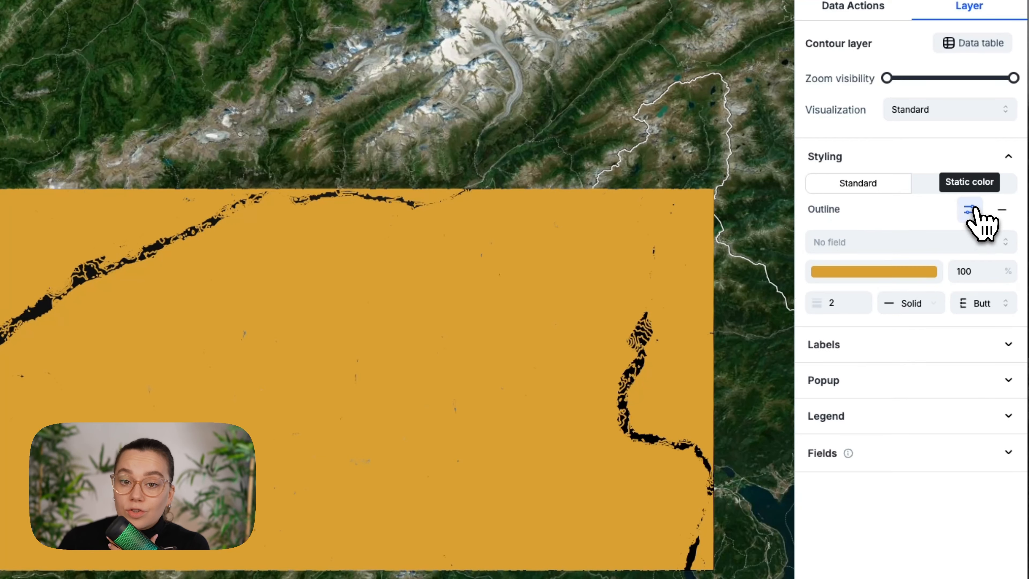
{"action": "left_click", "coordinate": [968, 242]}
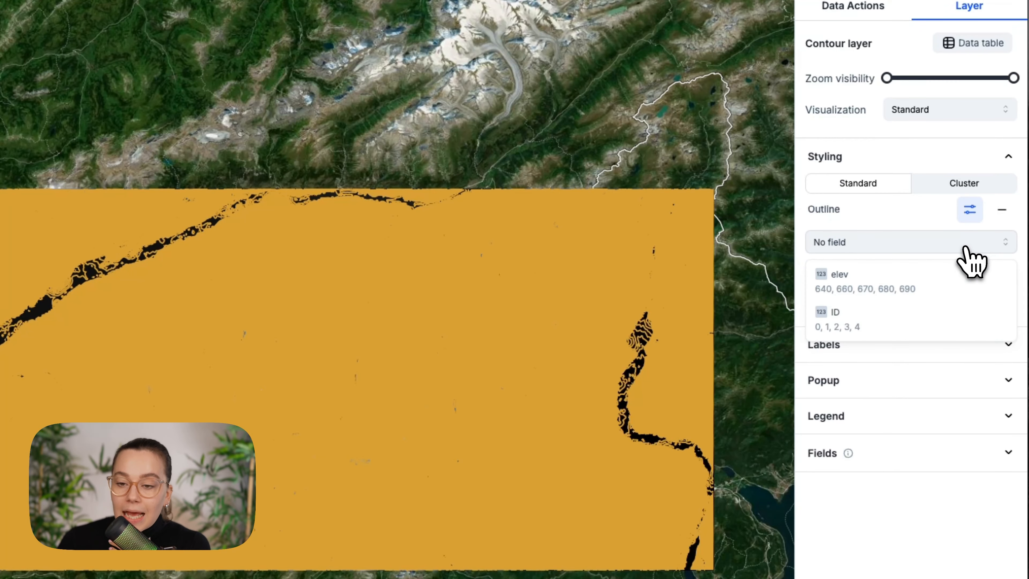
{"action": "left_click", "coordinate": [964, 276]}
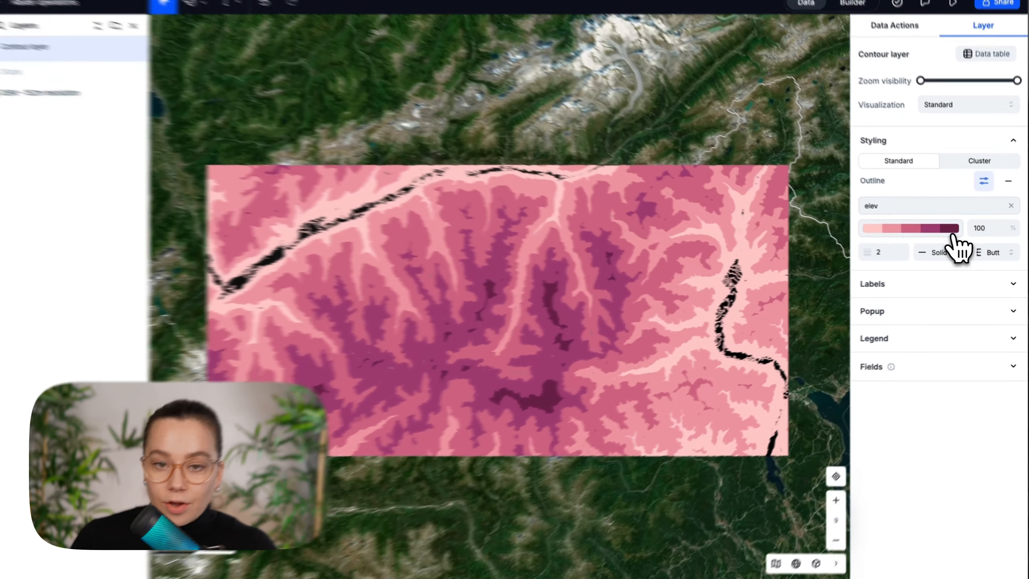
Apply the reversed blue-yellow-red diverging palette to the contour outline and set the palette to 8 quantized steps
{"action": "left_click", "coordinate": [954, 234]}
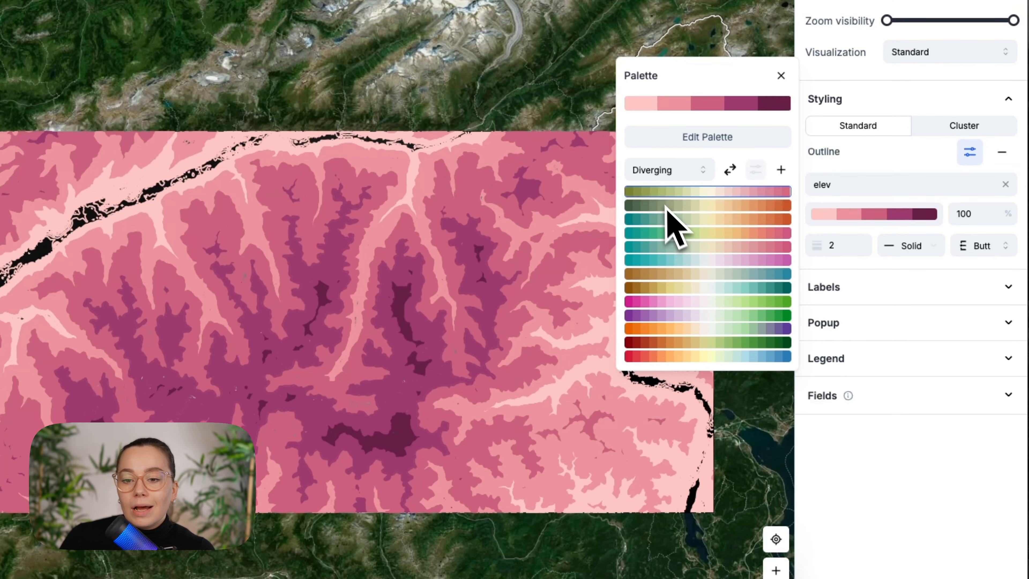
{"action": "left_click", "coordinate": [731, 168]}
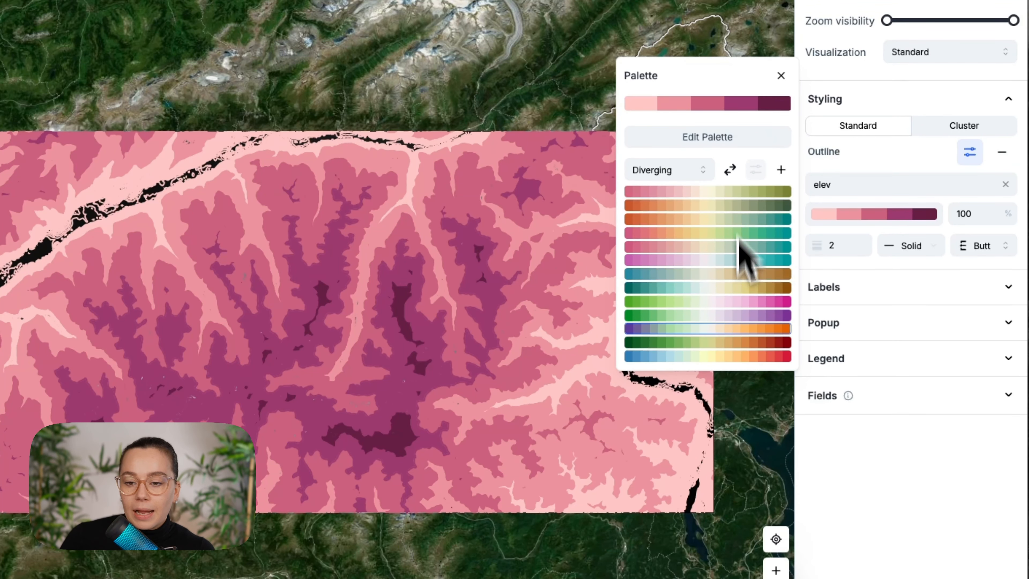
{"action": "left_click", "coordinate": [727, 355]}
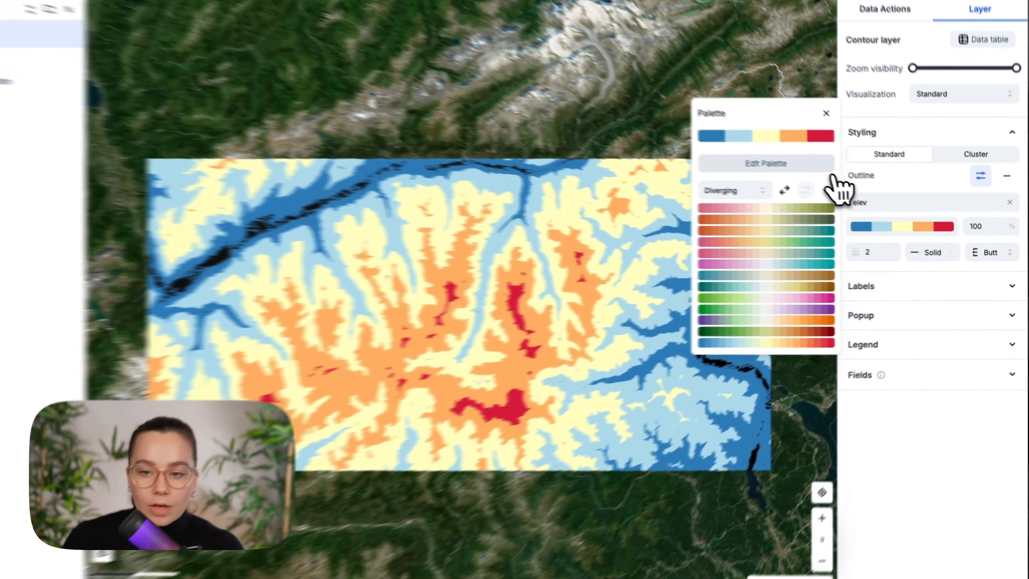
{"action": "left_click", "coordinate": [812, 174]}
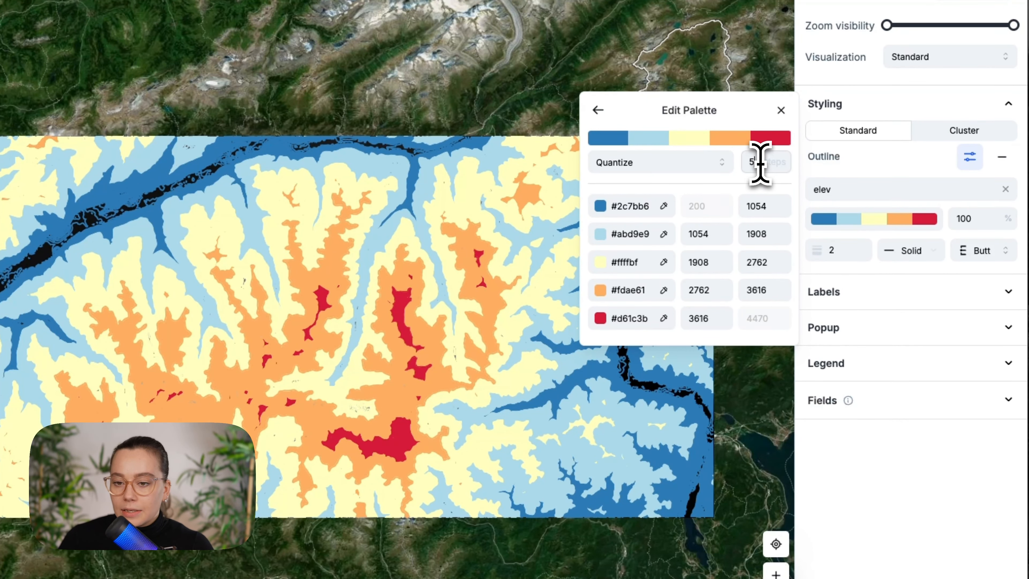
{"action": "type", "text": "8"}
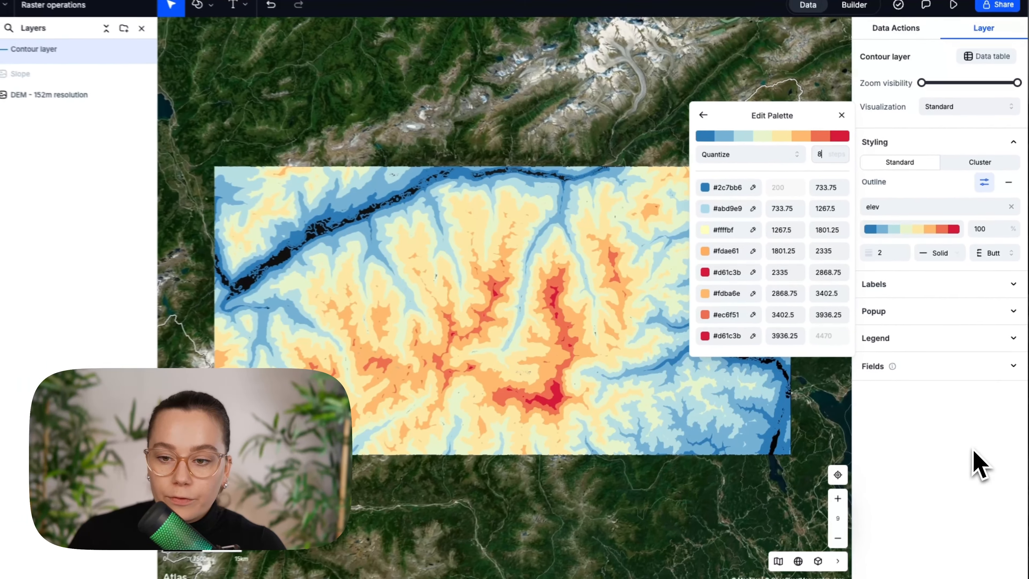
{"action": "left_click", "coordinate": [973, 448]}
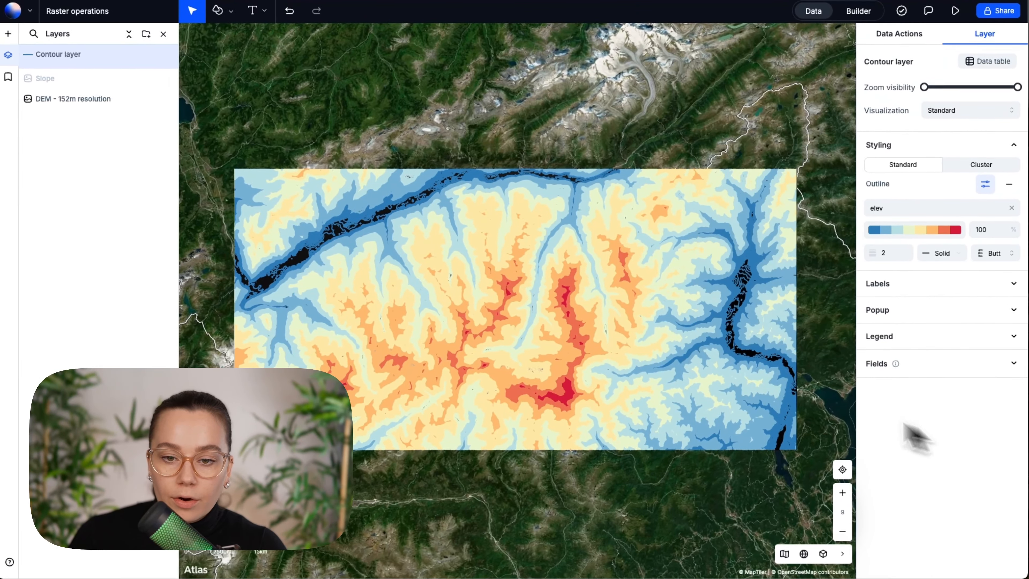
Hide the DEM - 152m resolution layer and change the basemap to Light
{"action": "scroll", "coordinate": [498, 330], "scroll_direction": "up", "scroll_amount": 5}
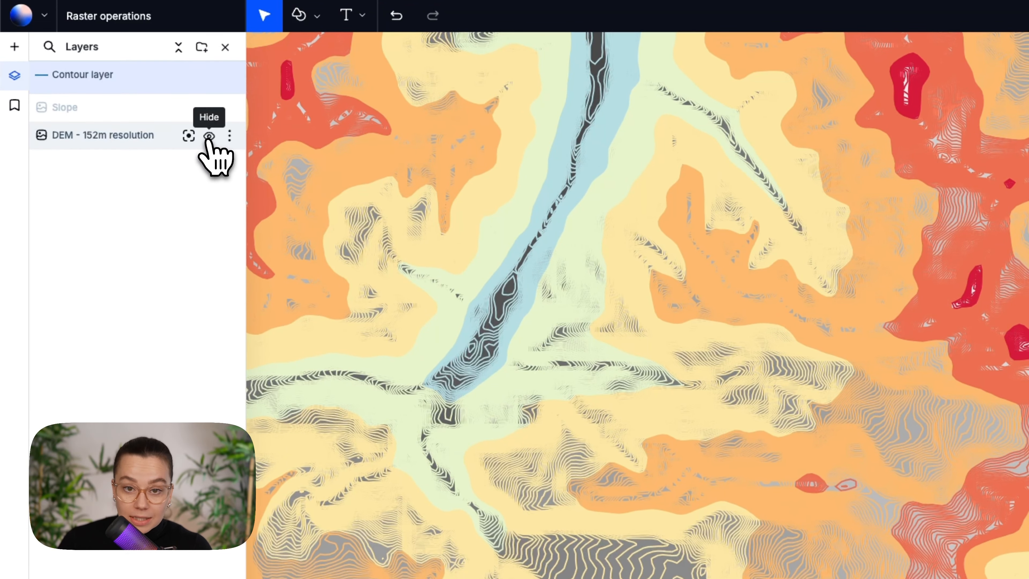
{"action": "left_click", "coordinate": [208, 136]}
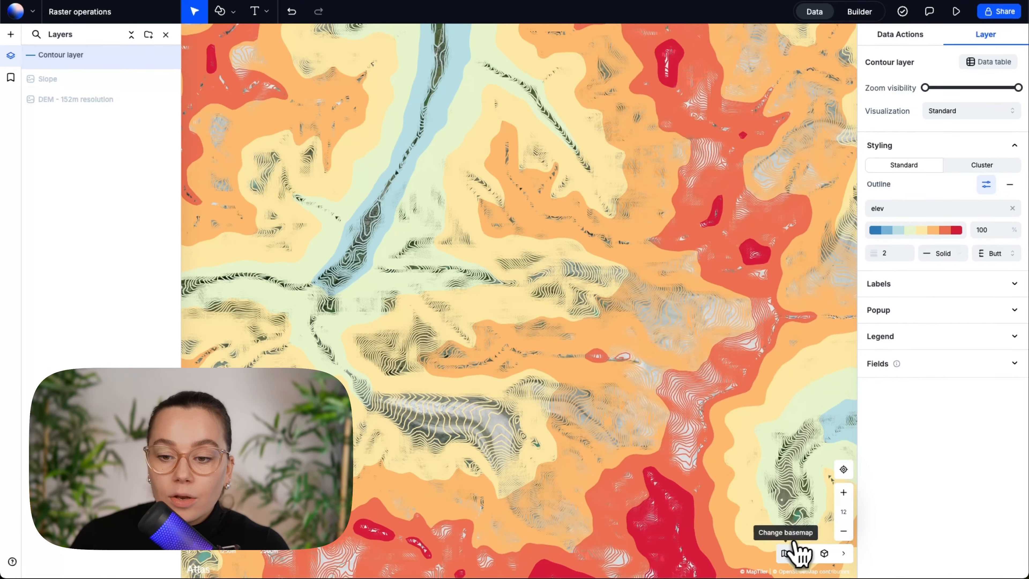
{"action": "left_click", "coordinate": [793, 547]}
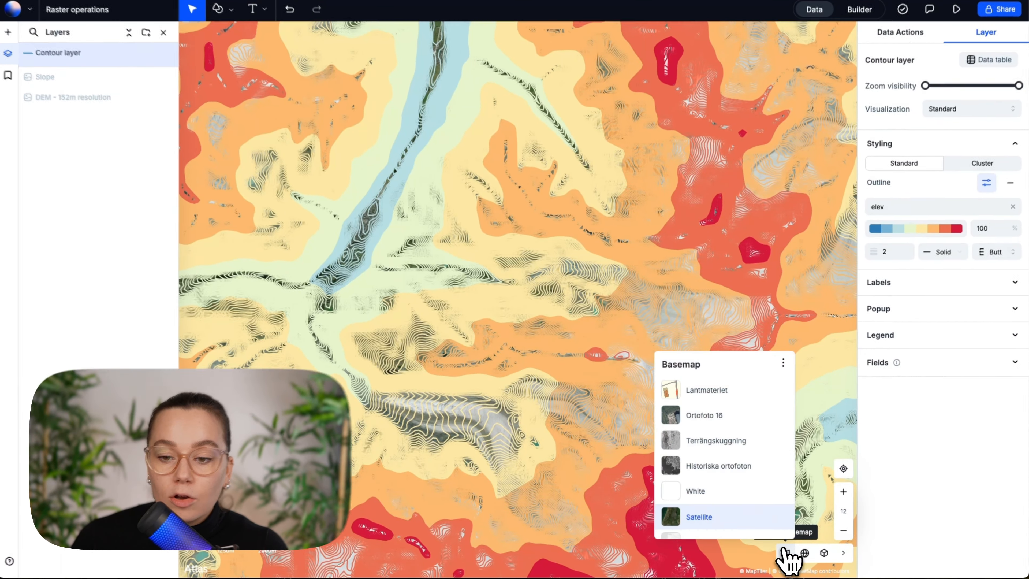
{"action": "scroll", "coordinate": [719, 409], "scroll_direction": "down", "scroll_amount": 3}
{"action": "left_click", "coordinate": [701, 450]}
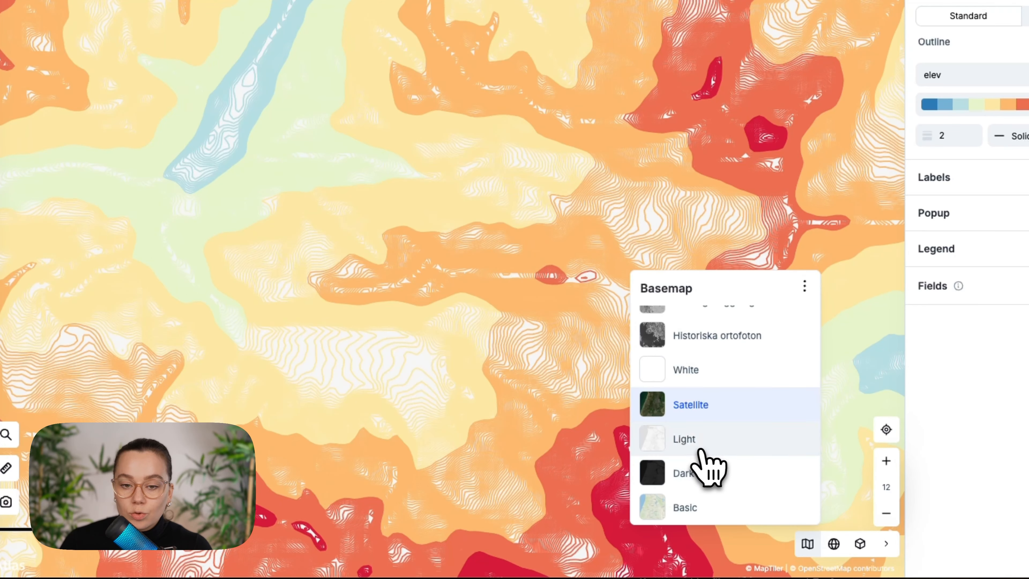
Switch the map to 3D view and tilt it to show the contoured terrain in perspective
{"action": "scroll", "coordinate": [546, 469], "scroll_direction": "down", "scroll_amount": 5}
{"action": "left_click_drag", "start_coordinate": [485, 464], "coordinate": [341, 333]}
{"action": "scroll", "coordinate": [517, 336], "scroll_direction": "up", "scroll_amount": 5}
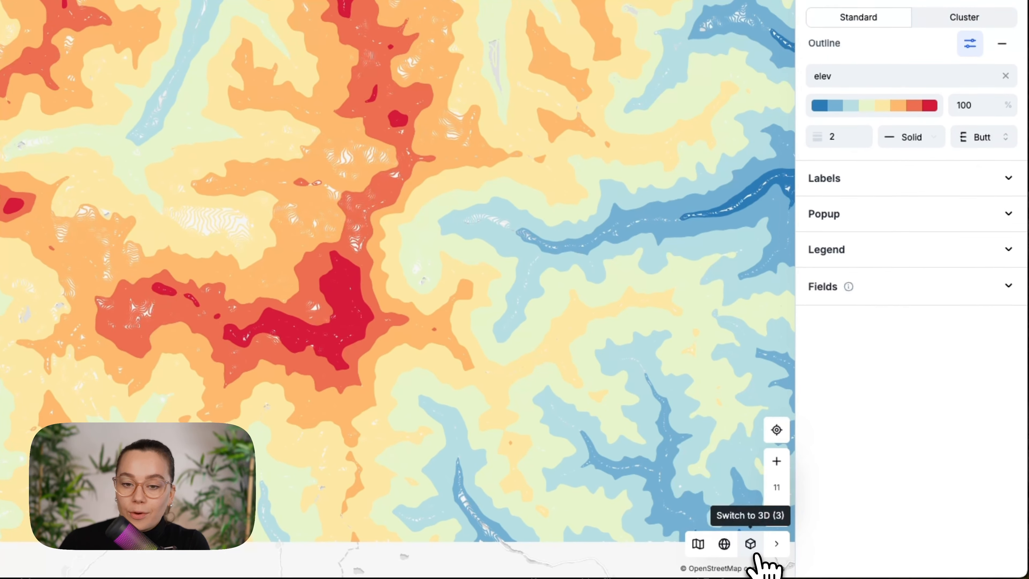
{"action": "left_click", "coordinate": [823, 552]}
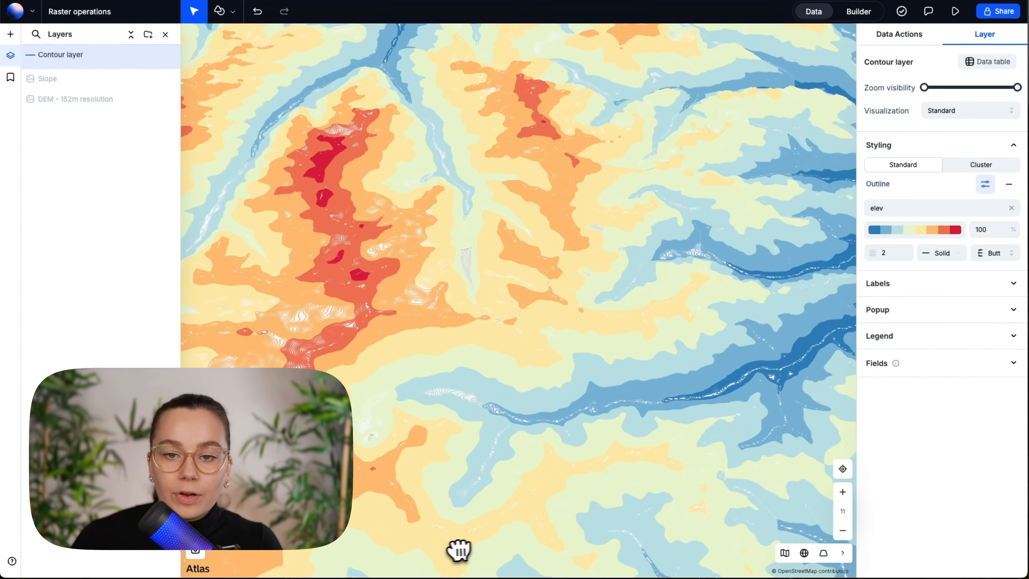
{"action": "left_click_drag", "start_coordinate": [459, 549], "coordinate": [440, 571]}
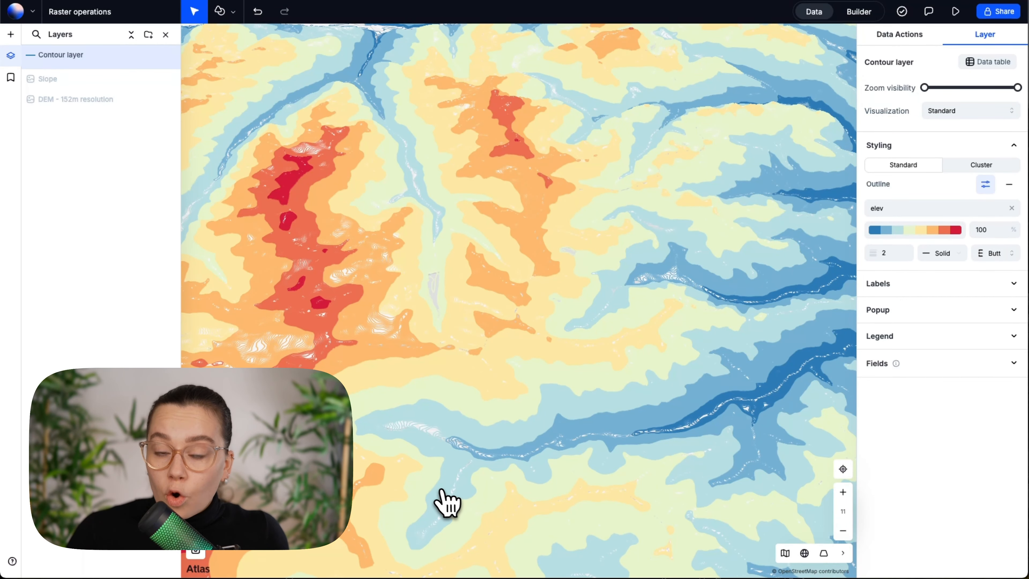
{"action": "mouse_move", "coordinate": [421, 342]}
{"action": "left_mouse_down"}
{"action": "mouse_move", "coordinate": [433, 363]}
{"action": "mouse_move", "coordinate": [431, 345]}
{"action": "left_mouse_up"}
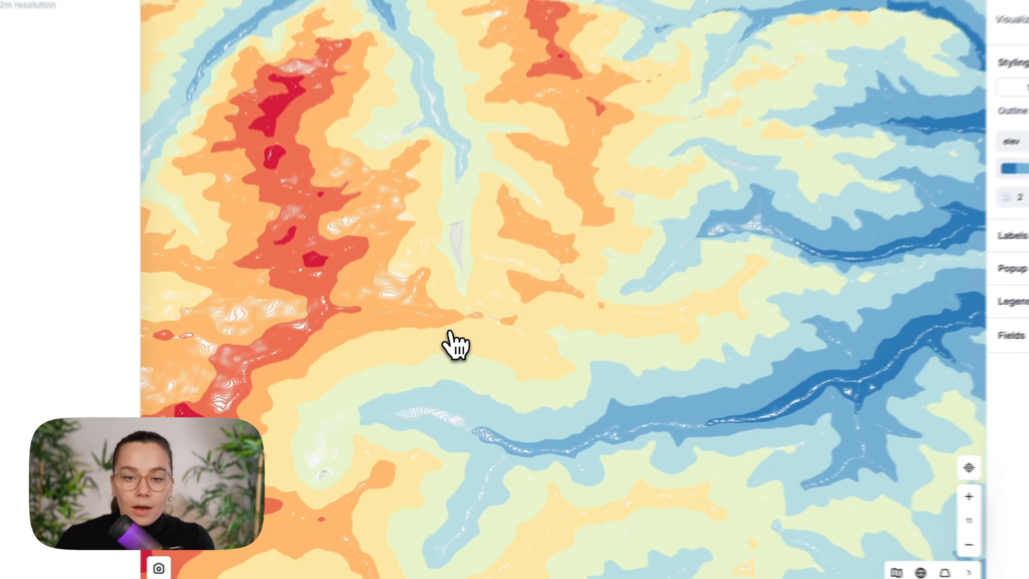
{"action": "left_click_drag", "start_coordinate": [470, 314], "coordinate": [485, 275]}
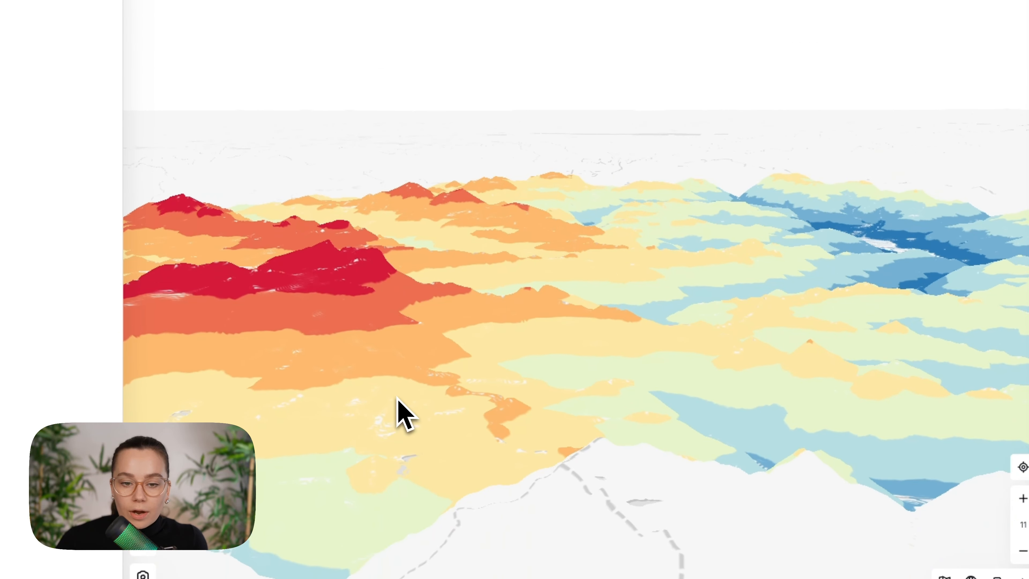
Examine the elevation-colored contour lines in 3D across the peaks, river valleys and edges of the dataset
{"action": "left_click_drag", "start_coordinate": [399, 411], "coordinate": [697, 383]}
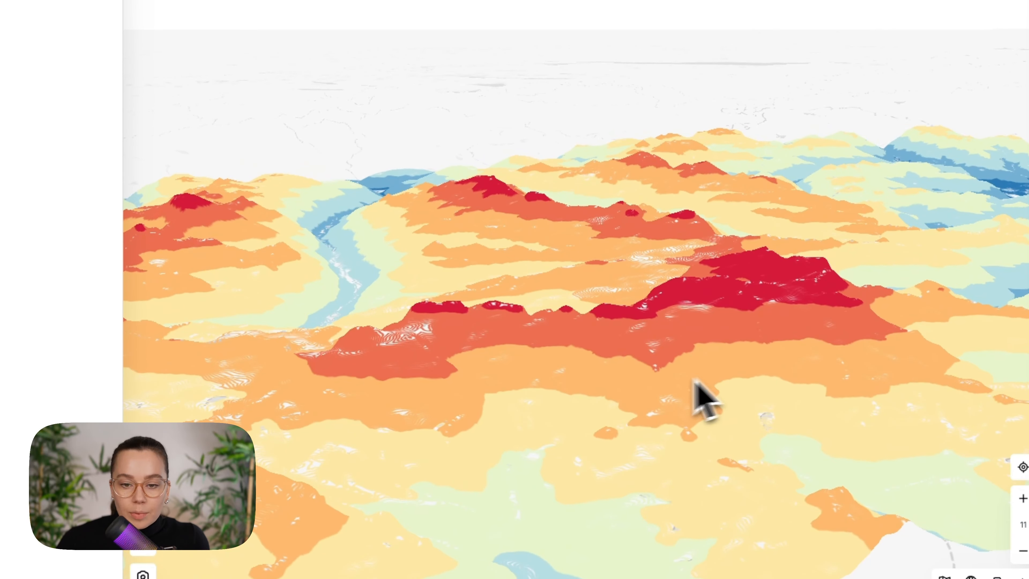
{"action": "scroll", "coordinate": [695, 382], "scroll_direction": "up", "scroll_amount": 4}
{"action": "left_click_drag", "start_coordinate": [358, 276], "coordinate": [560, 385]}
{"action": "scroll", "coordinate": [425, 431], "scroll_direction": "up", "scroll_amount": 5}
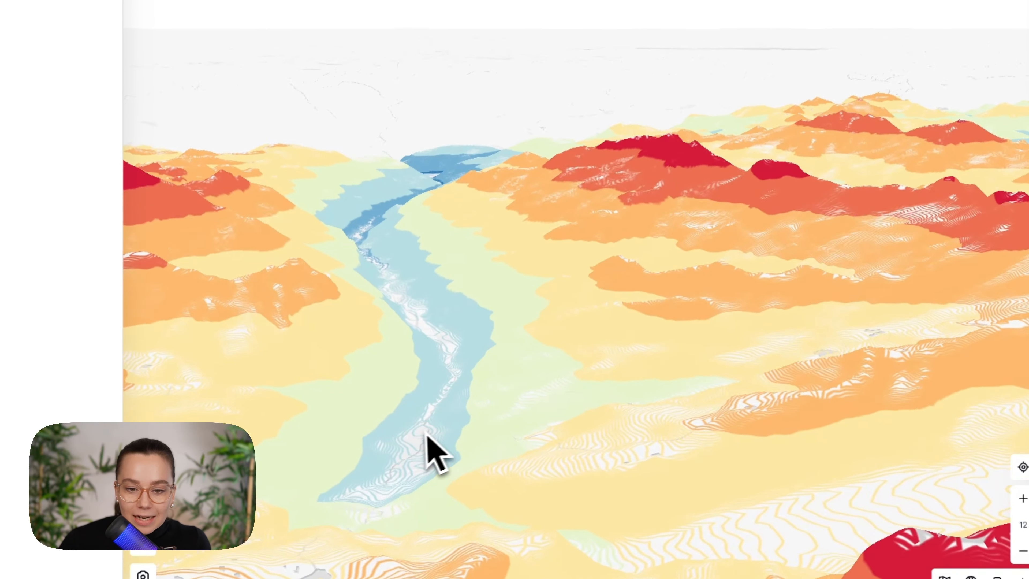
{"action": "scroll", "coordinate": [419, 405], "scroll_direction": "up", "scroll_amount": 5}
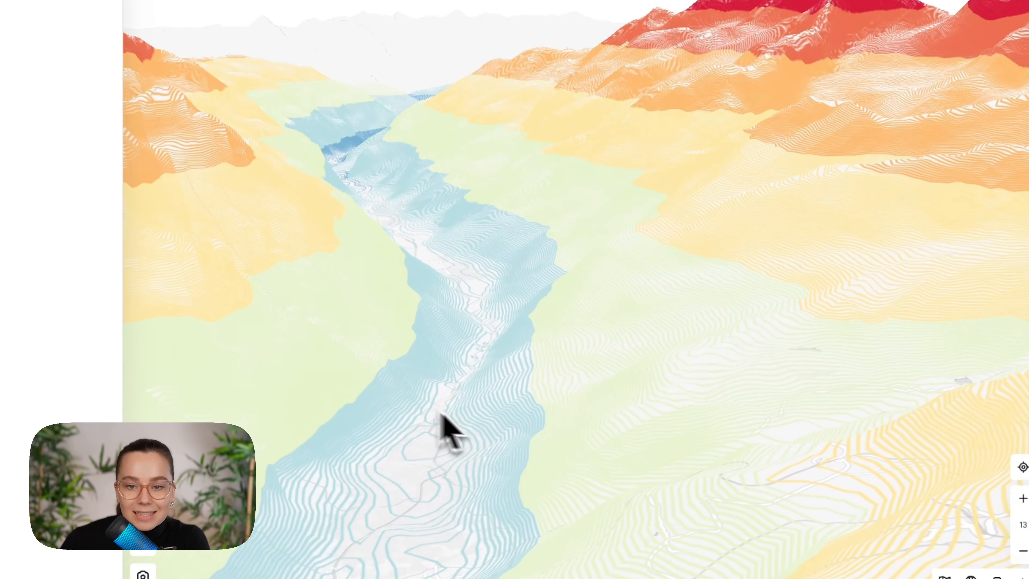
{"action": "left_click_drag", "start_coordinate": [442, 412], "coordinate": [330, 260]}
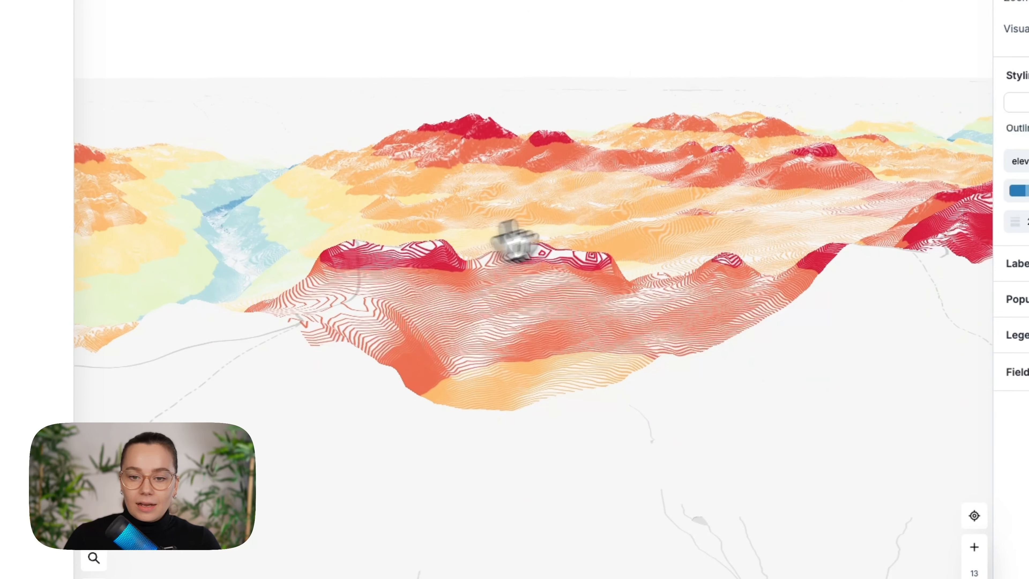
{"action": "left_click_drag", "start_coordinate": [515, 241], "coordinate": [321, 416]}
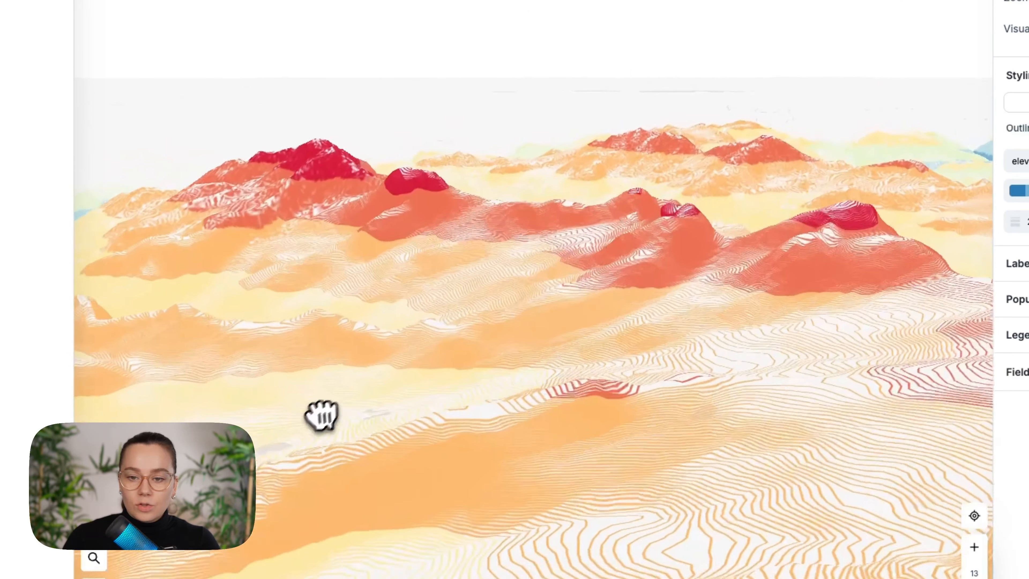
{"action": "left_click_drag", "start_coordinate": [937, 452], "coordinate": [233, 490]}
{"action": "left_click_drag", "start_coordinate": [648, 320], "coordinate": [85, 397]}
{"action": "left_click_drag", "start_coordinate": [770, 267], "coordinate": [279, 339]}
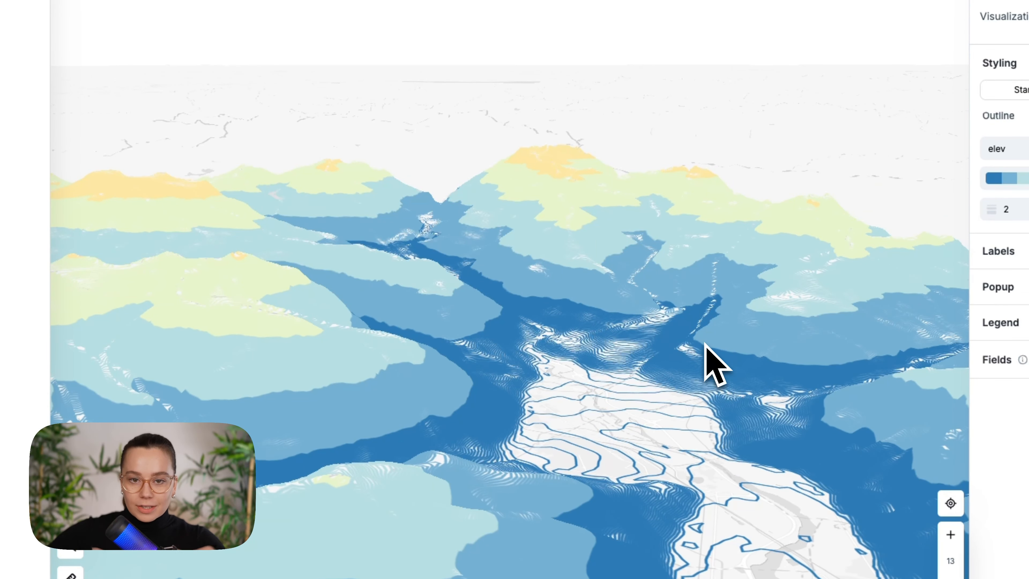
{"action": "left_click_drag", "start_coordinate": [688, 410], "coordinate": [769, 330]}
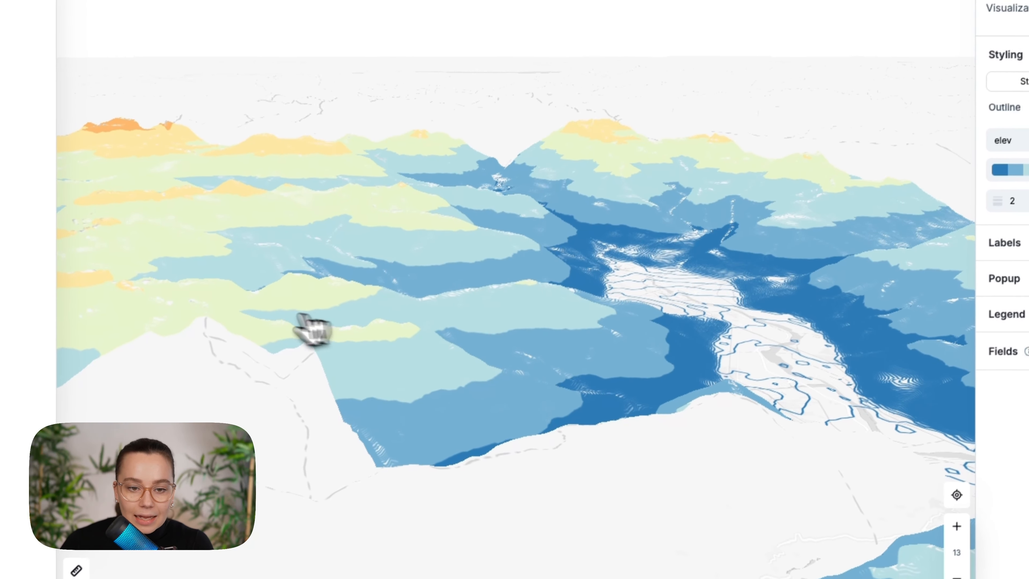
{"action": "left_click_drag", "start_coordinate": [310, 330], "coordinate": [786, 379]}
{"action": "left_click_drag", "start_coordinate": [251, 344], "coordinate": [797, 336]}
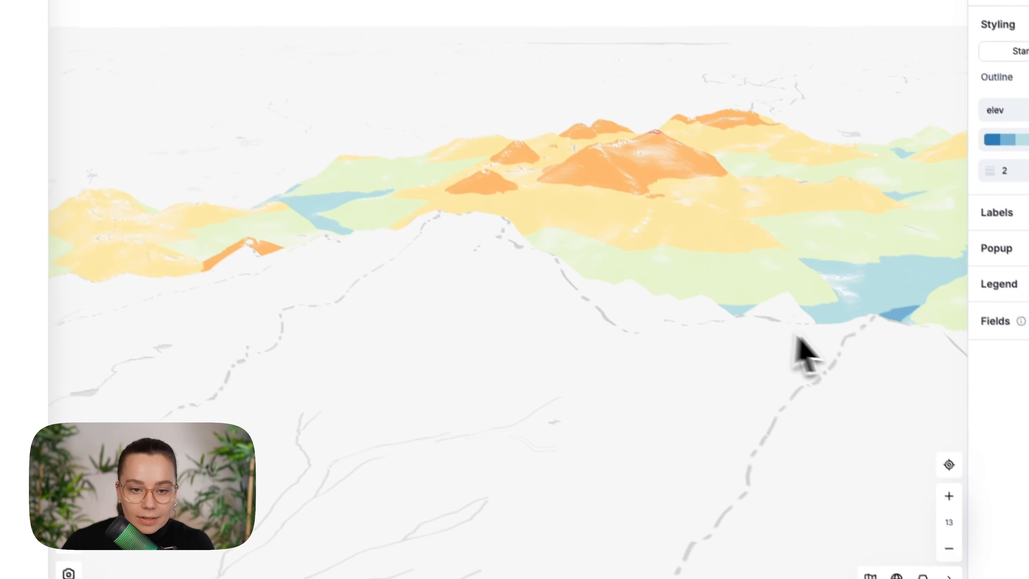
{"action": "scroll", "coordinate": [296, 332], "scroll_direction": "down", "scroll_amount": 3}
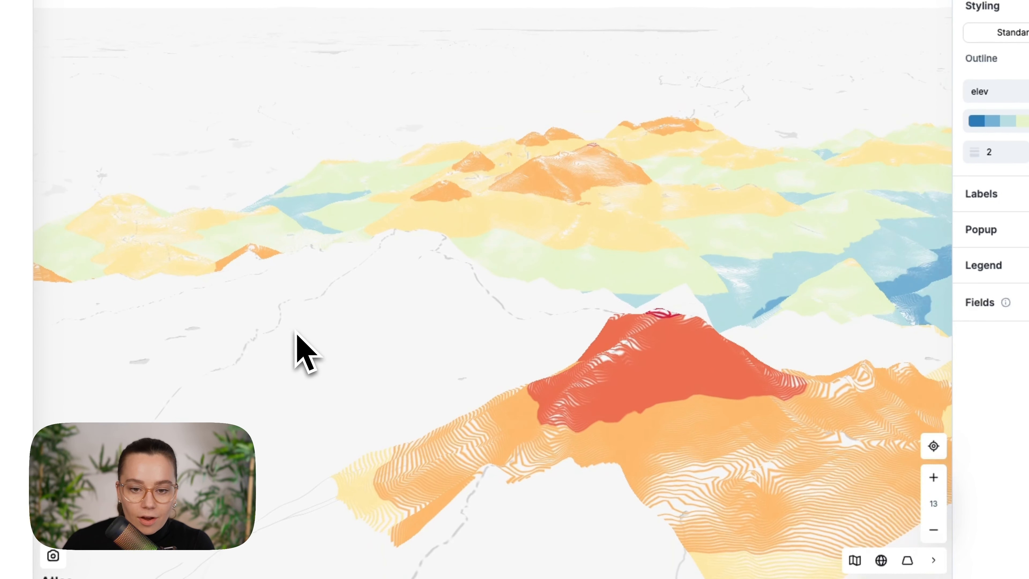
{"action": "left_click_drag", "start_coordinate": [571, 433], "coordinate": [502, 333]}
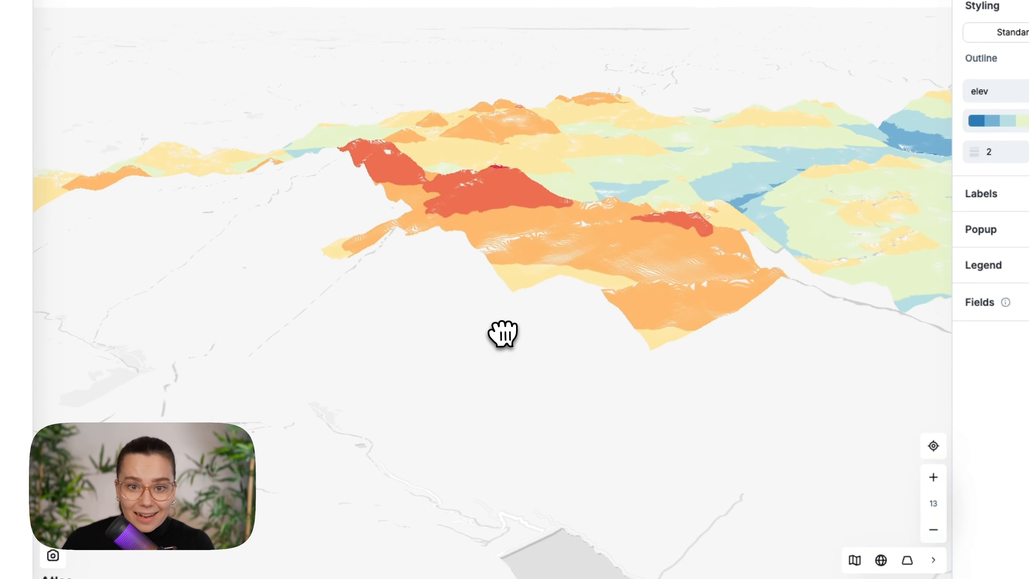
{"action": "left_click_drag", "start_coordinate": [569, 316], "coordinate": [518, 406]}
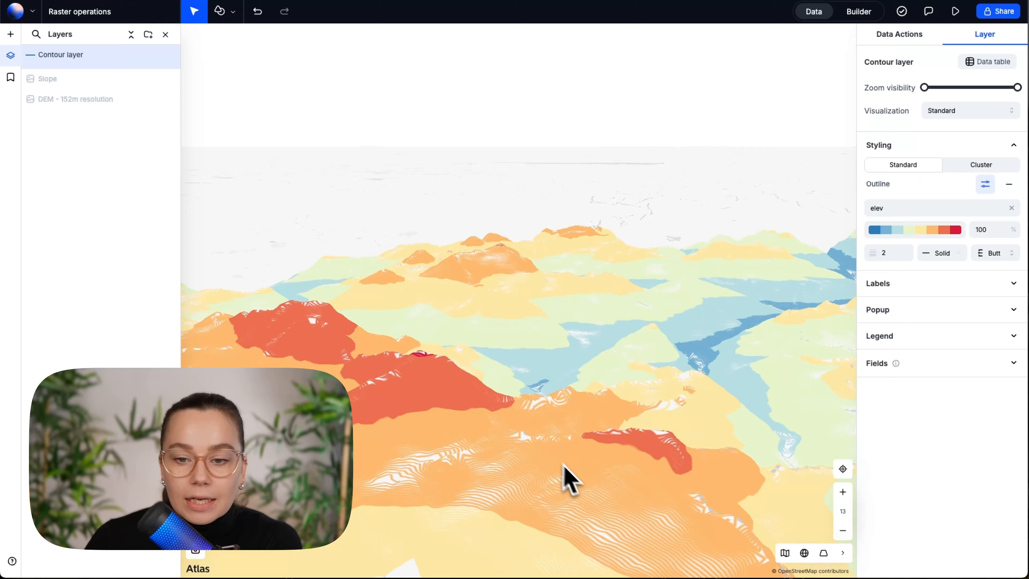
{"action": "left_click_drag", "start_coordinate": [568, 479], "coordinate": [320, 453]}
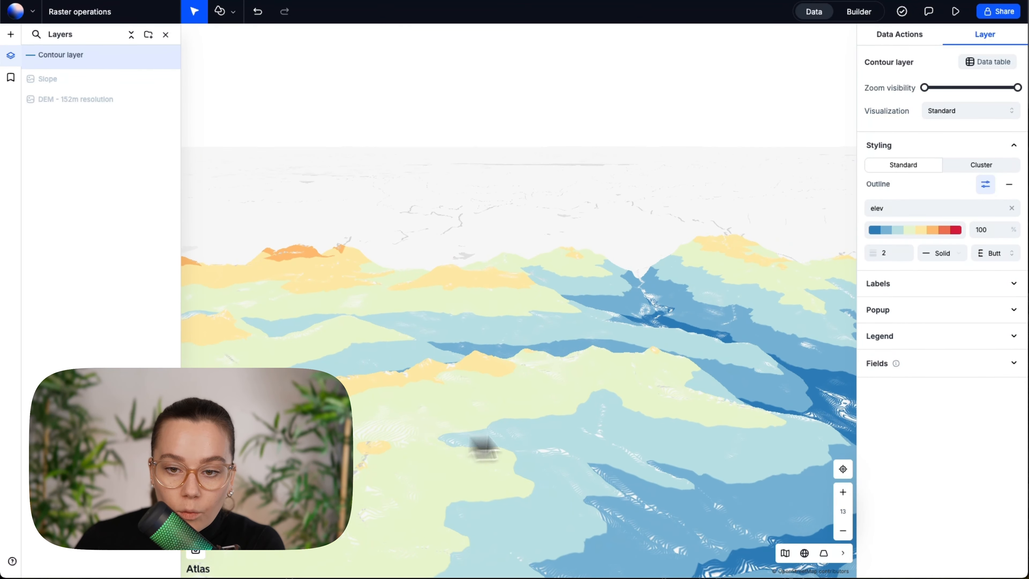
{"action": "left_click_drag", "start_coordinate": [579, 430], "coordinate": [345, 404]}
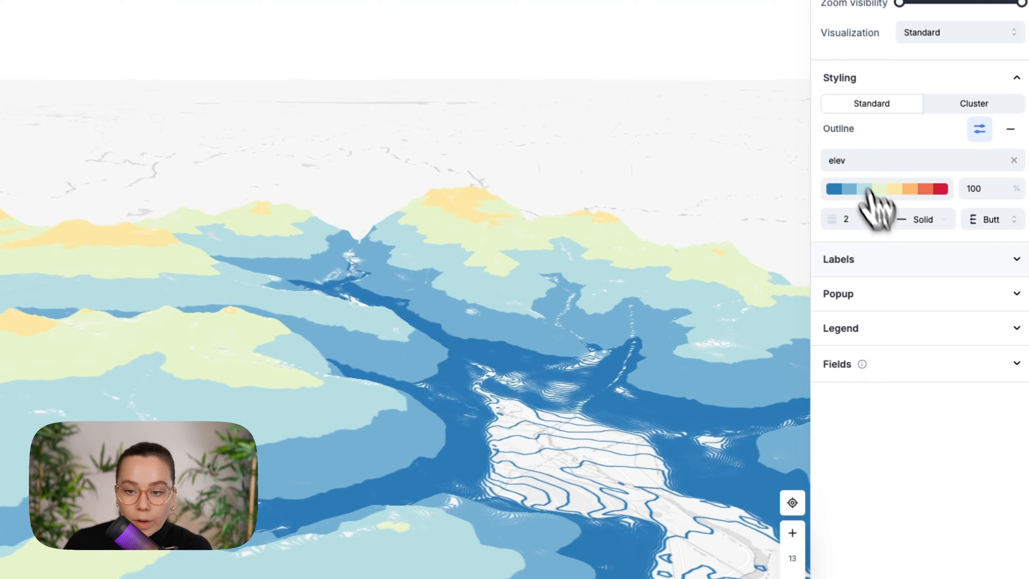
Label the contour lines with the elev field and reduce the label text size to 14 px
{"action": "left_click", "coordinate": [881, 261]}
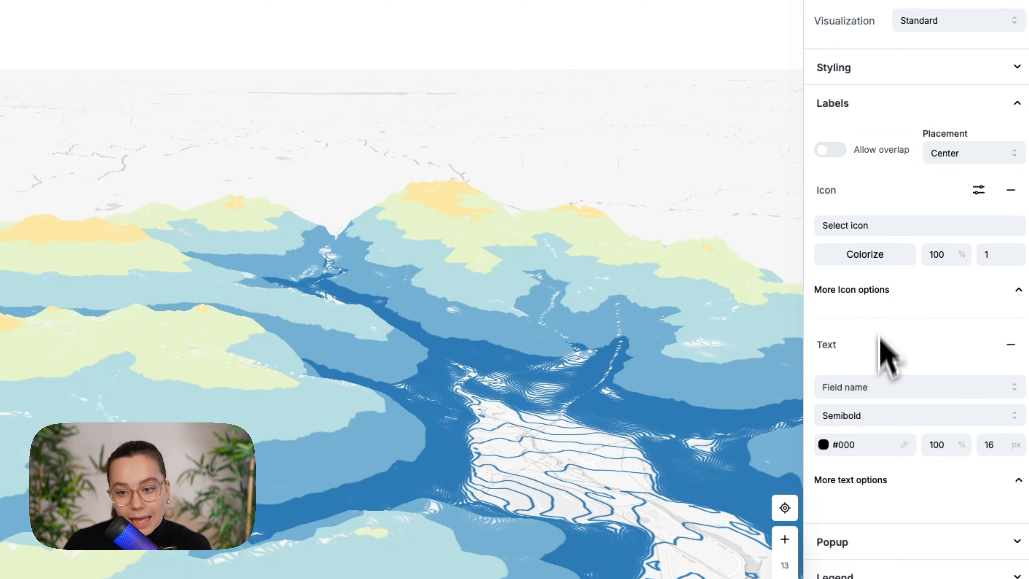
{"action": "left_click", "coordinate": [870, 387]}
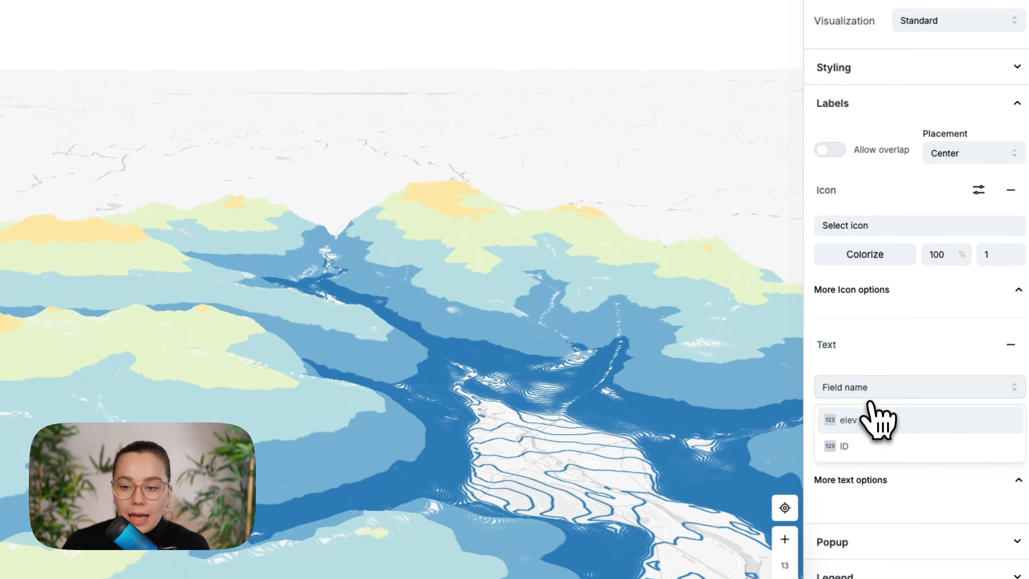
{"action": "left_click", "coordinate": [870, 417]}
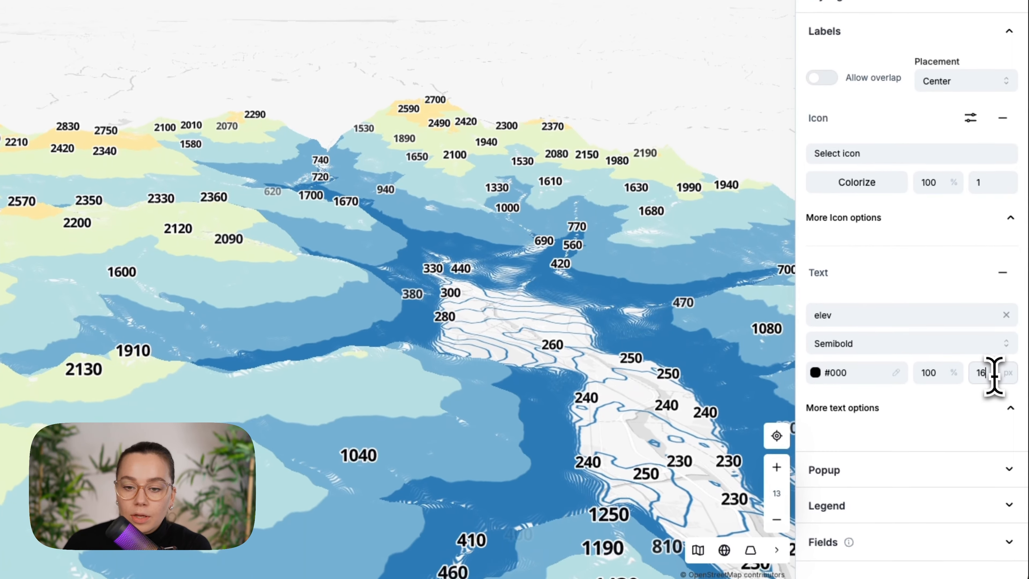
{"action": "key", "text": "Down"}
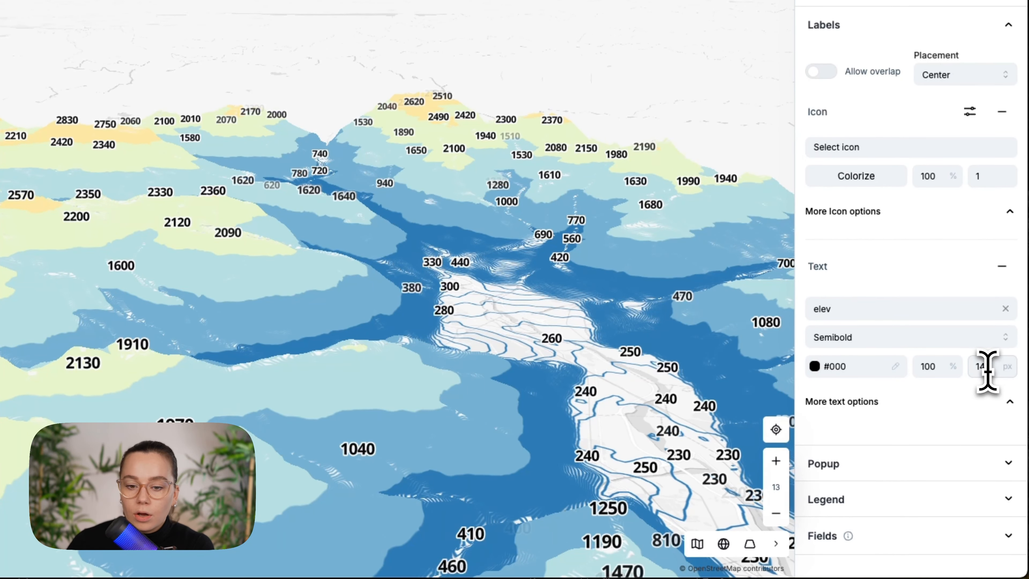
Expand the additional text options for the contour labels and review the stroke, anchor, spacing and offset settings
{"action": "left_click", "coordinate": [944, 405]}
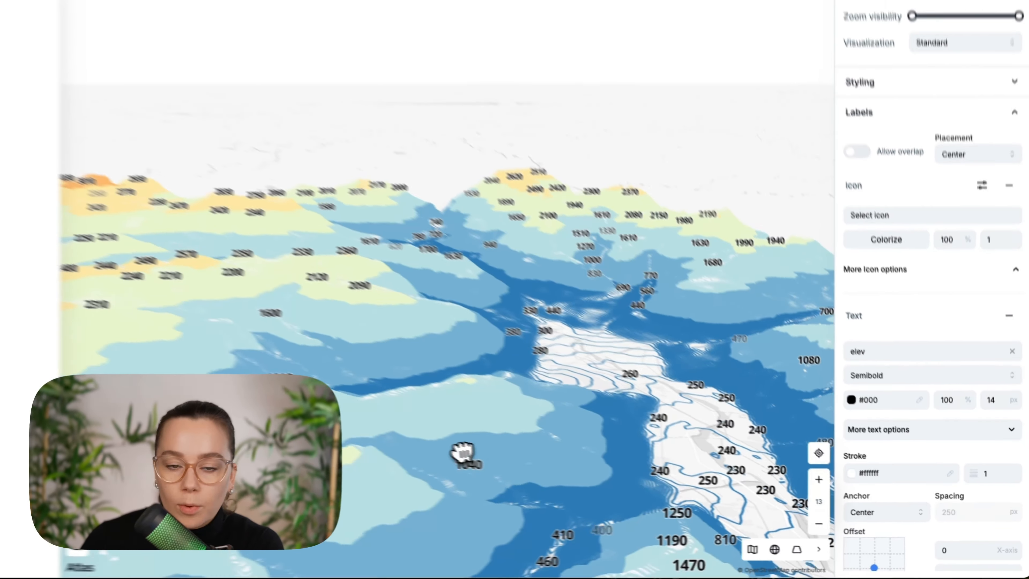
{"action": "scroll", "coordinate": [354, 426], "scroll_direction": "down", "scroll_amount": 4}
{"action": "scroll", "coordinate": [264, 386], "scroll_direction": "up", "scroll_amount": 4}
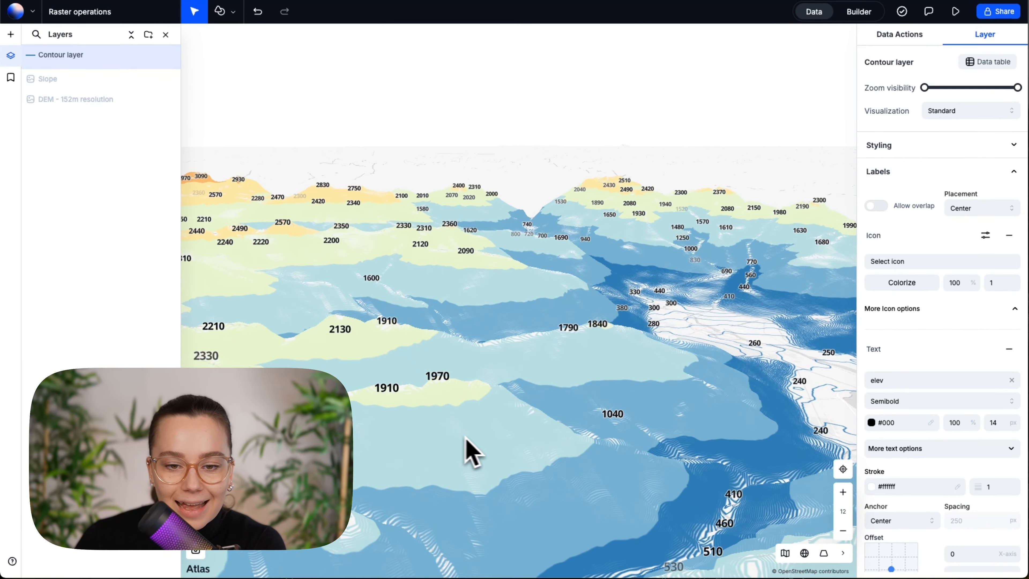
Examine the elevation labels on the 3D contours, from the close-up valleys and peaks out to the whole dataset
{"action": "left_click_drag", "start_coordinate": [465, 437], "coordinate": [665, 434]}
{"action": "left_click_drag", "start_coordinate": [388, 401], "coordinate": [596, 395]}
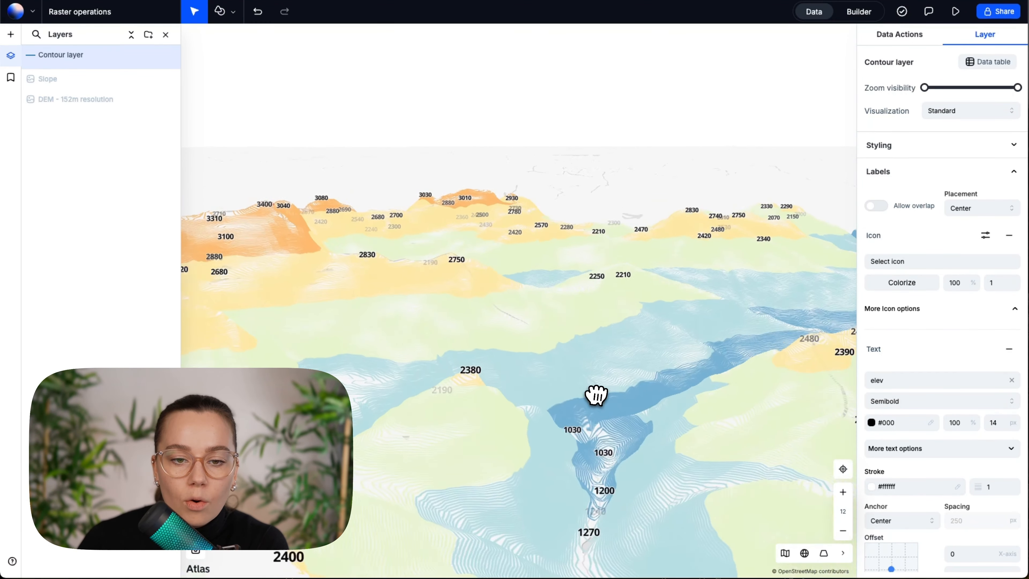
{"action": "scroll", "coordinate": [596, 395], "scroll_direction": "down", "scroll_amount": 3}
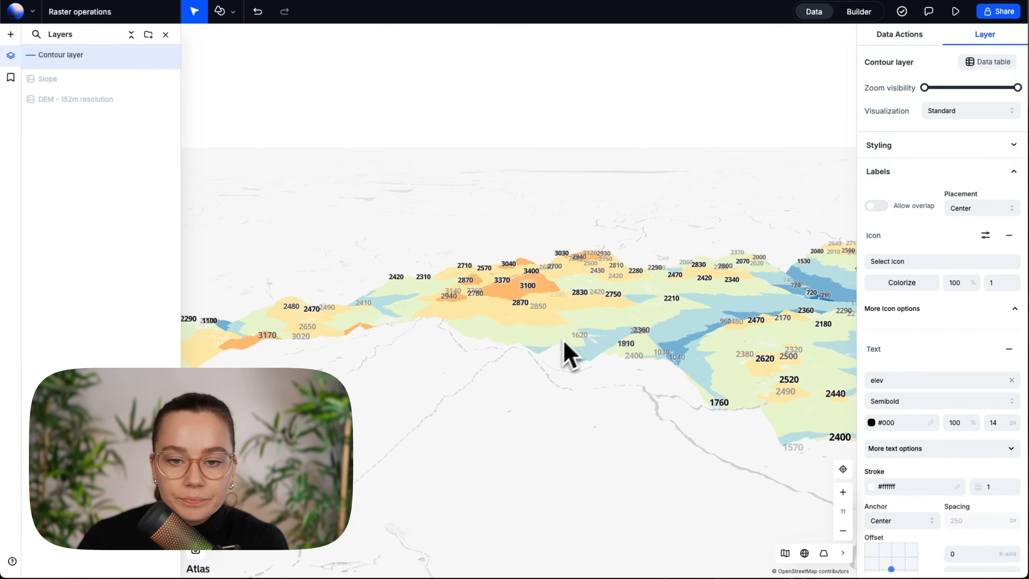
{"action": "scroll", "coordinate": [561, 344], "scroll_direction": "down", "scroll_amount": 3}
{"action": "scroll", "coordinate": [561, 411], "scroll_direction": "down", "scroll_amount": 3}
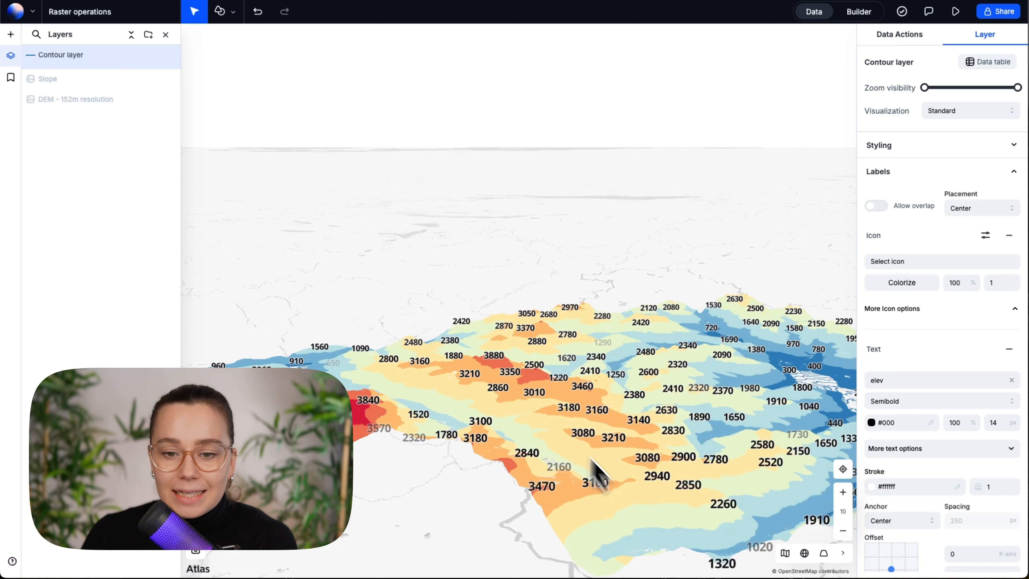
{"action": "left_click_drag", "start_coordinate": [645, 305], "coordinate": [502, 251]}
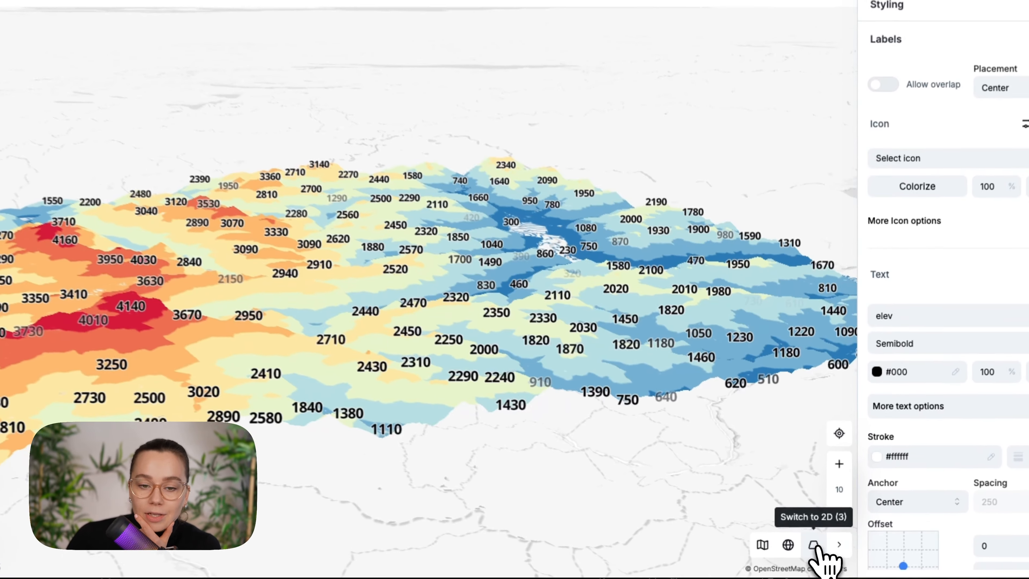
Switch the map back to the flat 2D view, framed on the high ridges of the contour layer
{"action": "left_click", "coordinate": [823, 553]}
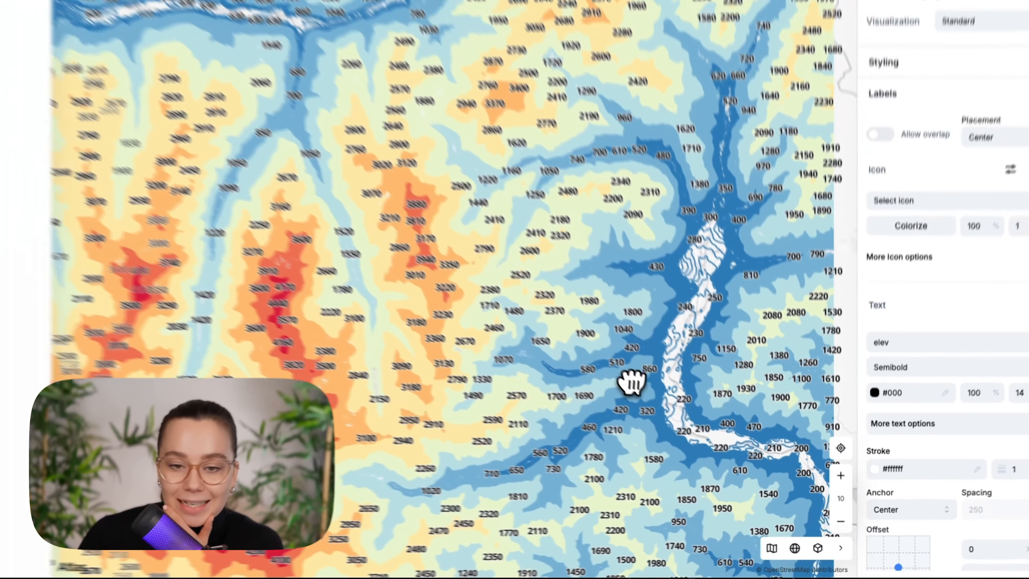
{"action": "left_click_drag", "start_coordinate": [632, 381], "coordinate": [786, 337]}
{"action": "scroll", "coordinate": [466, 434], "scroll_direction": "up", "scroll_amount": 4}
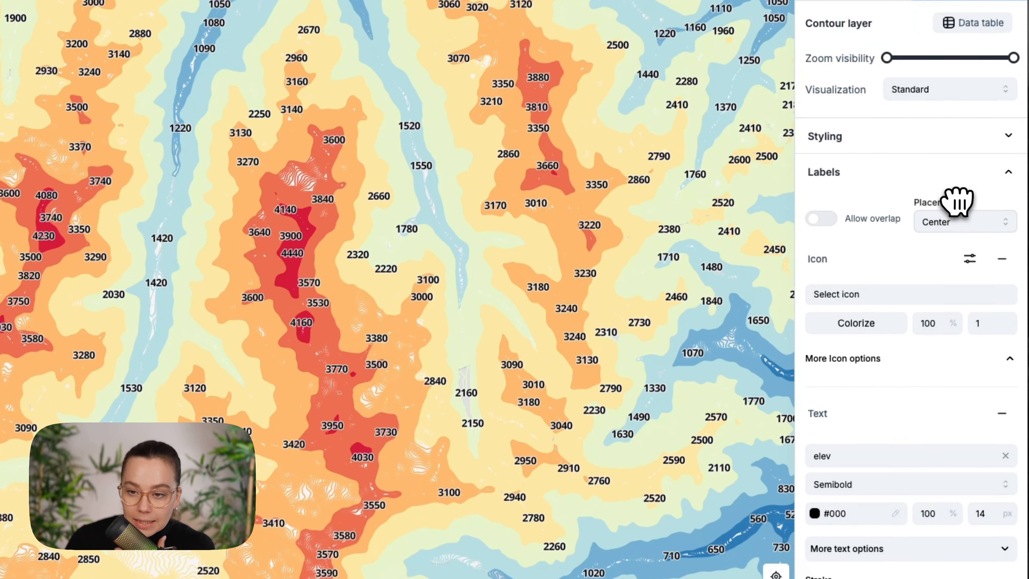
Set the placement of the contour labels to Line
{"action": "left_click", "coordinate": [946, 230]}
{"action": "left_click", "coordinate": [941, 255]}
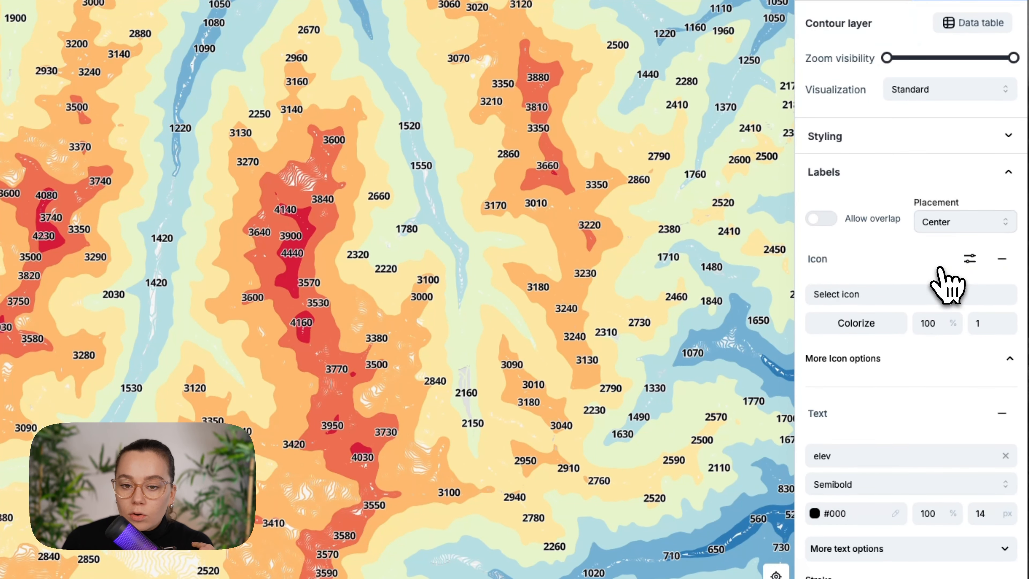
{"action": "left_click", "coordinate": [950, 227]}
{"action": "left_click", "coordinate": [943, 278]}
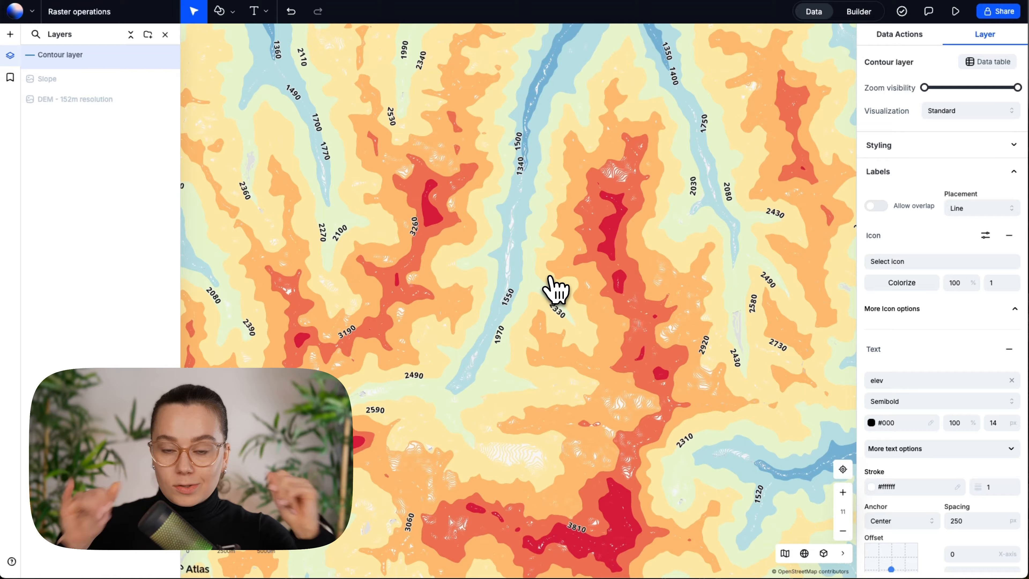
Examine how the elevation labels follow the contour lines, from a close-up of the peaks out to the full extent
{"action": "scroll", "coordinate": [413, 349], "scroll_direction": "up", "scroll_amount": 8}
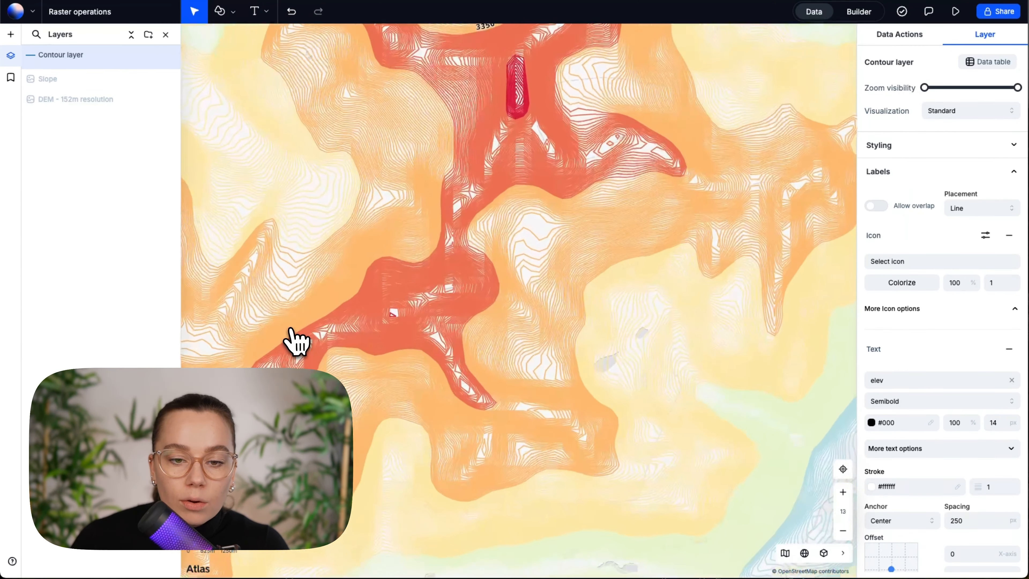
{"action": "scroll", "coordinate": [528, 361], "scroll_direction": "up", "scroll_amount": 8}
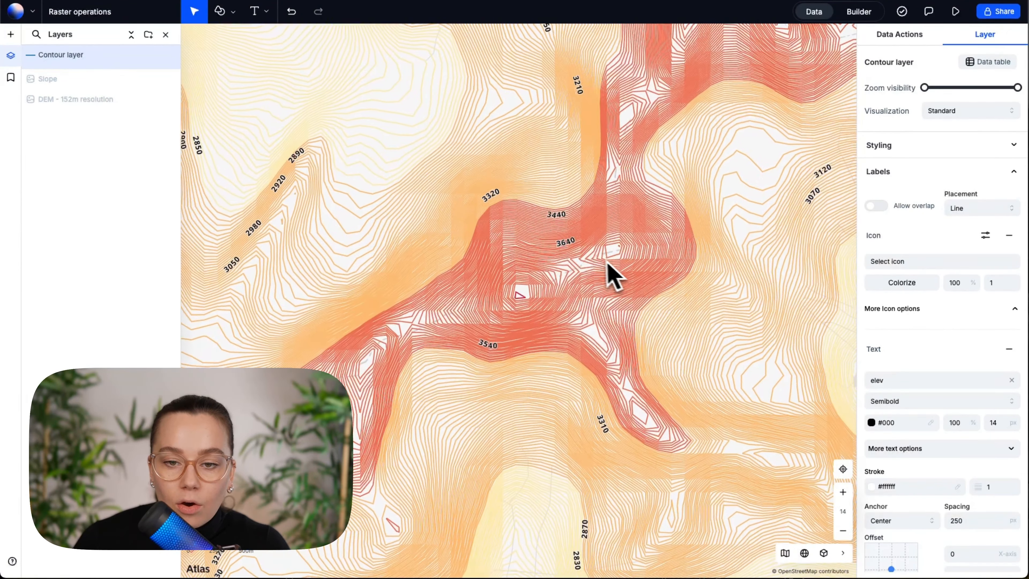
{"action": "scroll", "coordinate": [546, 163], "scroll_direction": "up", "scroll_amount": 2}
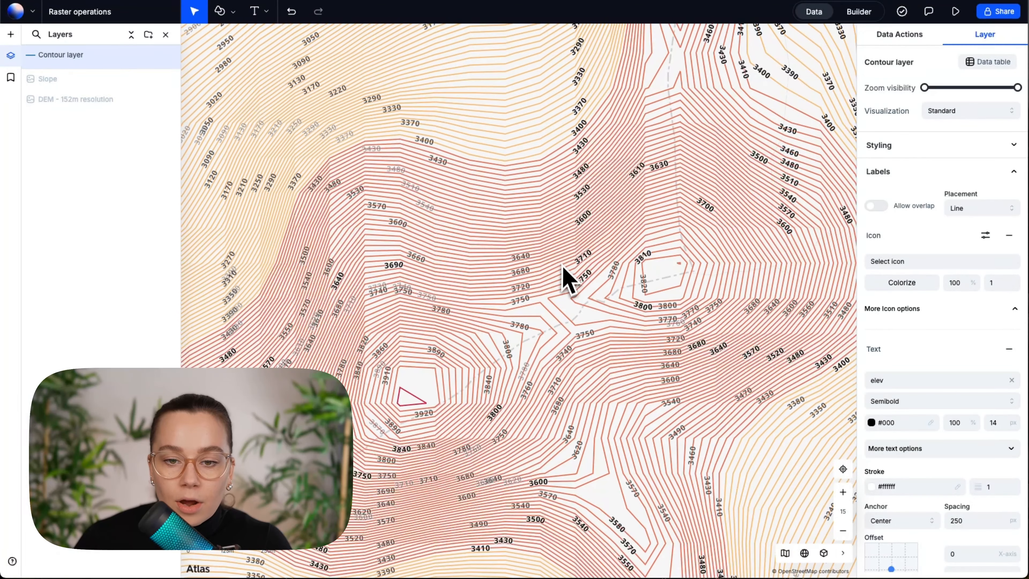
{"action": "scroll", "coordinate": [563, 269], "scroll_direction": "down", "scroll_amount": 2}
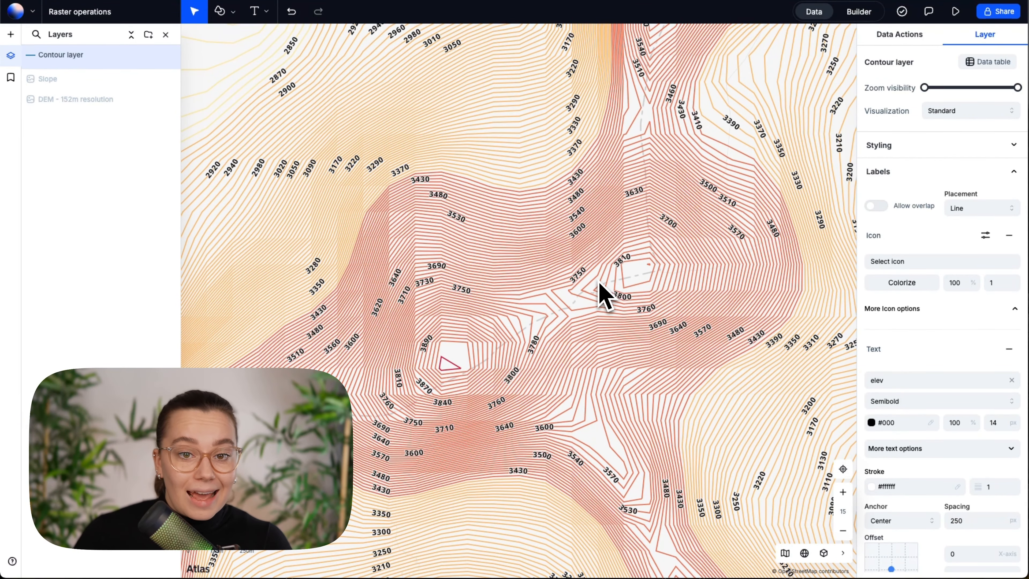
{"action": "scroll", "coordinate": [605, 294], "scroll_direction": "down", "scroll_amount": 5}
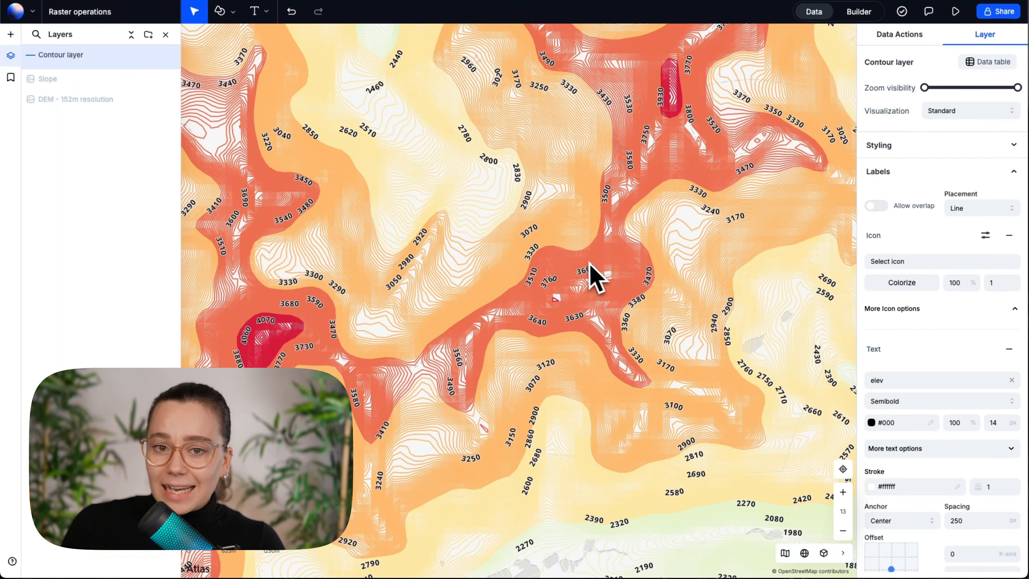
{"action": "scroll", "coordinate": [545, 299], "scroll_direction": "down", "scroll_amount": 6}
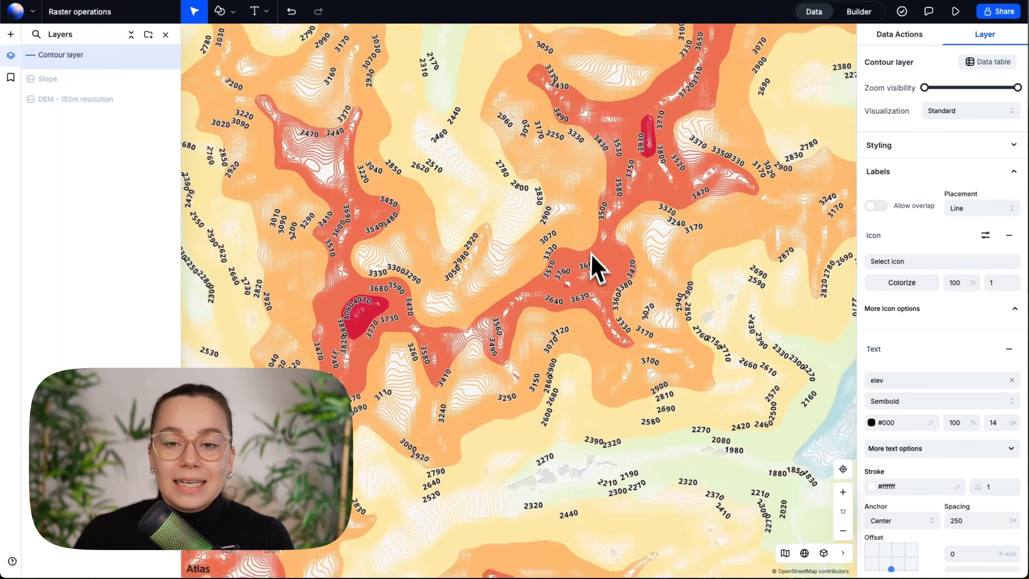
{"action": "scroll", "coordinate": [452, 233], "scroll_direction": "down", "scroll_amount": 3}
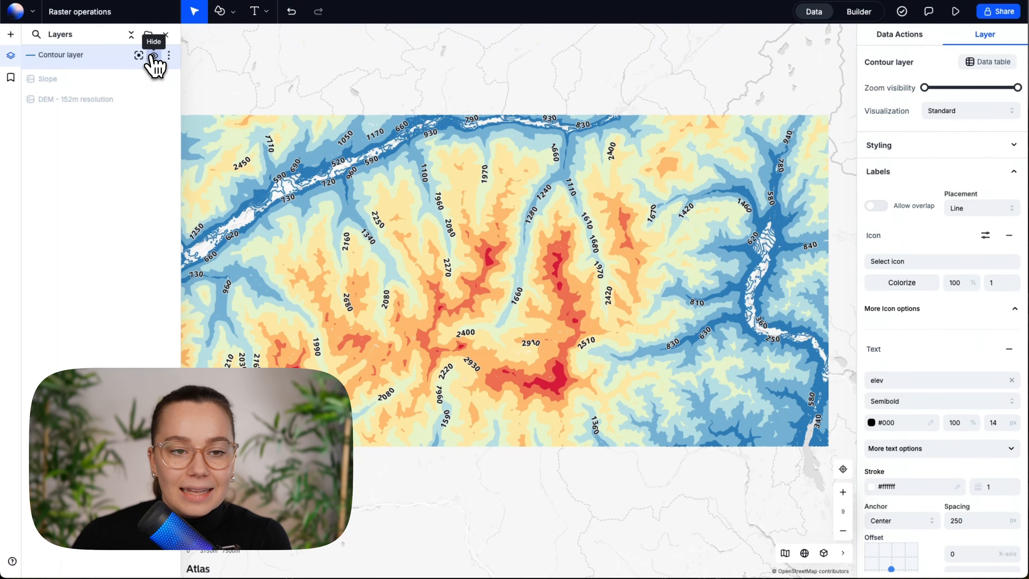
Hide the Contour layer and show the Slope layer to inspect the slope raster, and switch back to the contours
{"action": "left_click", "coordinate": [153, 55]}
{"action": "left_click", "coordinate": [154, 76]}
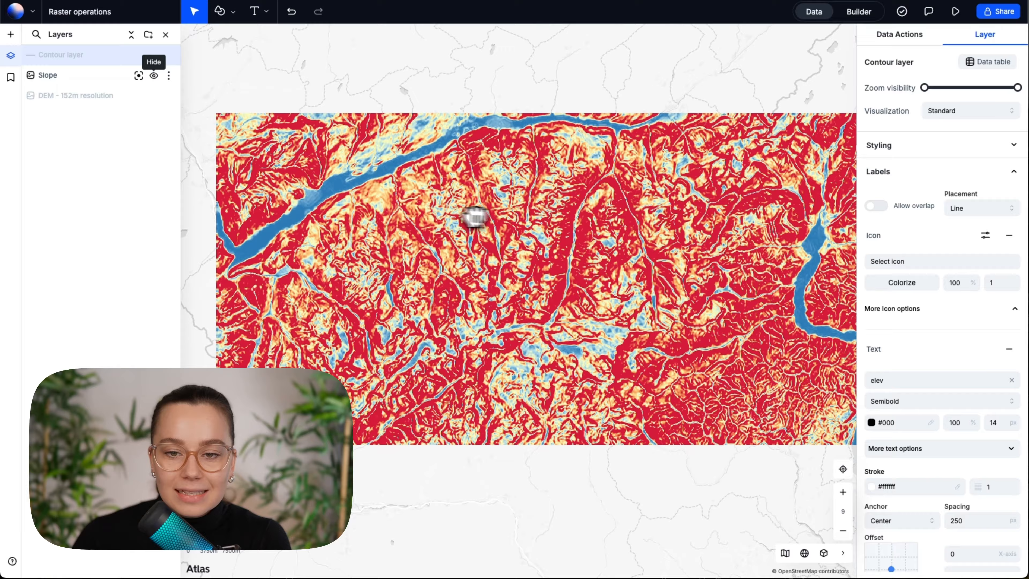
{"action": "scroll", "coordinate": [558, 223], "scroll_direction": "up", "scroll_amount": 3}
{"action": "scroll", "coordinate": [408, 207], "scroll_direction": "down", "scroll_amount": 3}
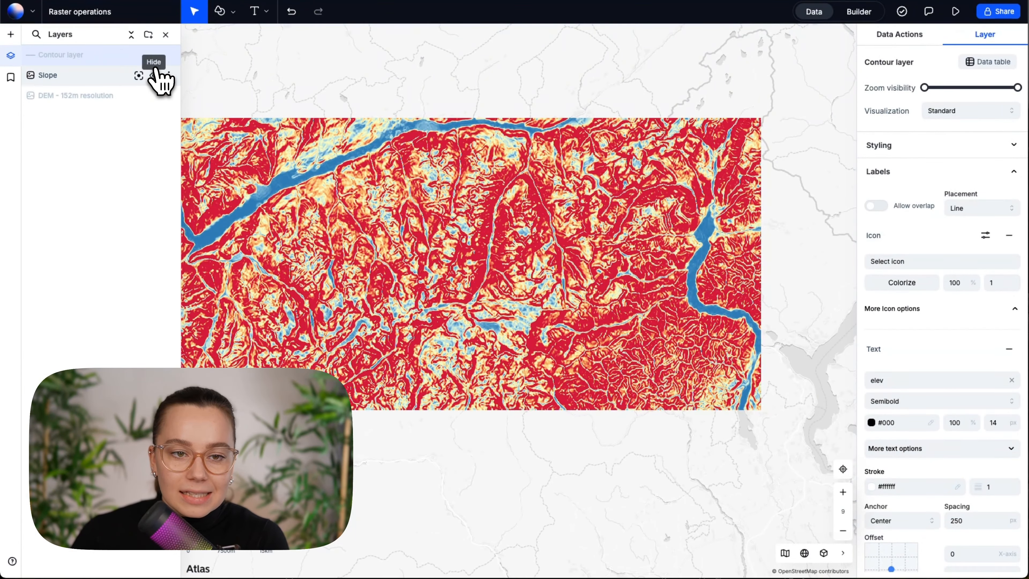
{"action": "left_click", "coordinate": [153, 76]}
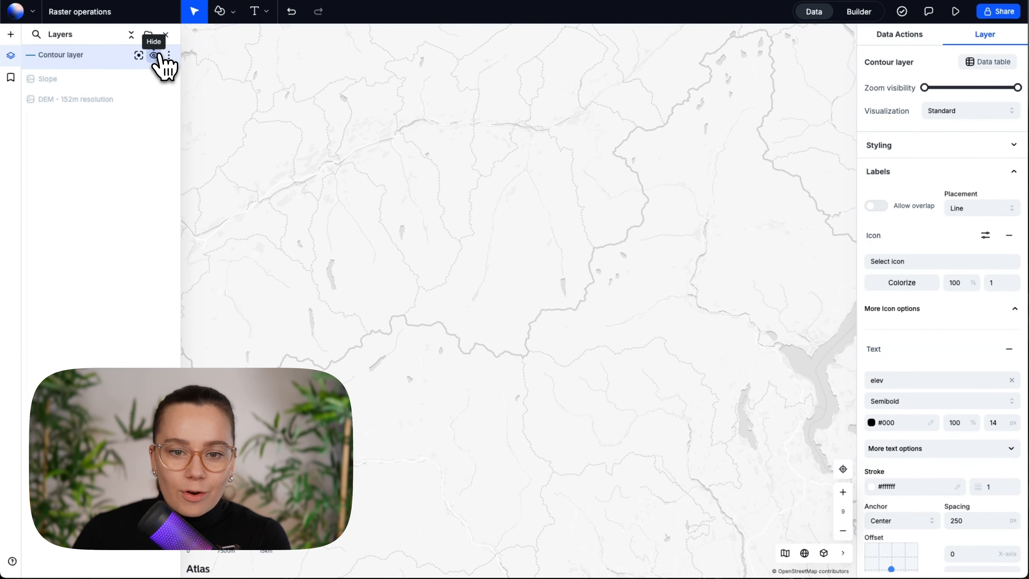